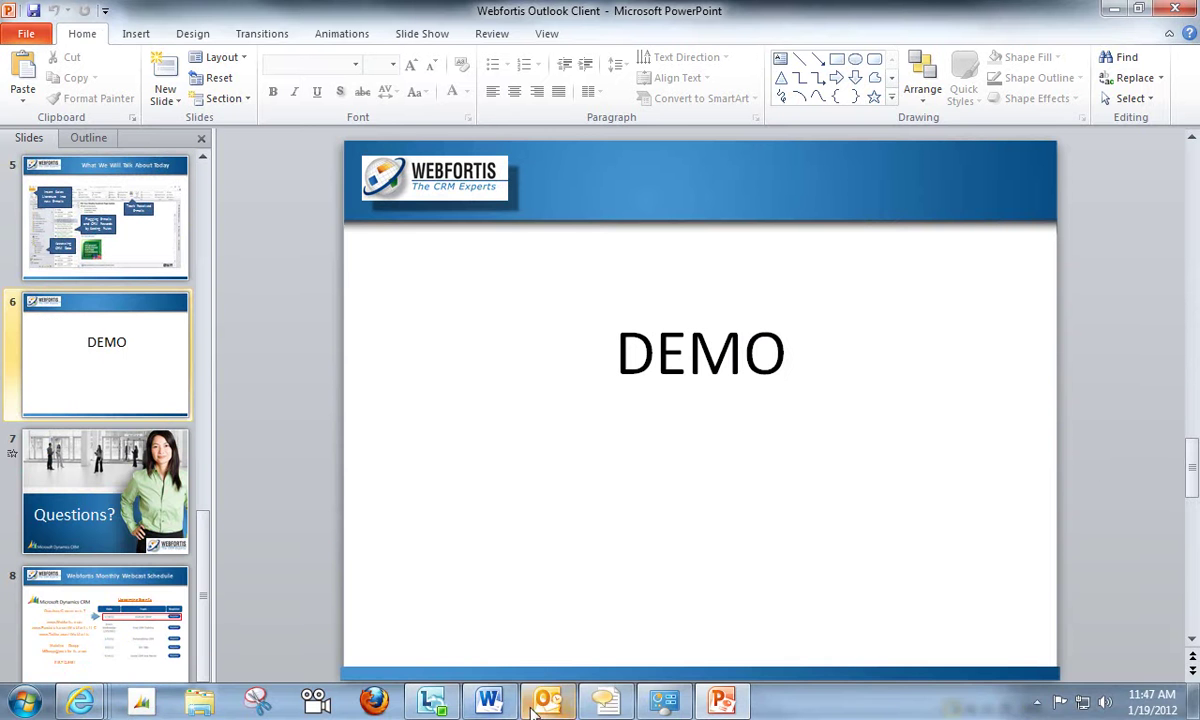
# Close the running Outlook session and bring up the Dynamics CRM 2011 Outlook Client download page in Internet Explorer.
pyautogui.click(547, 702)
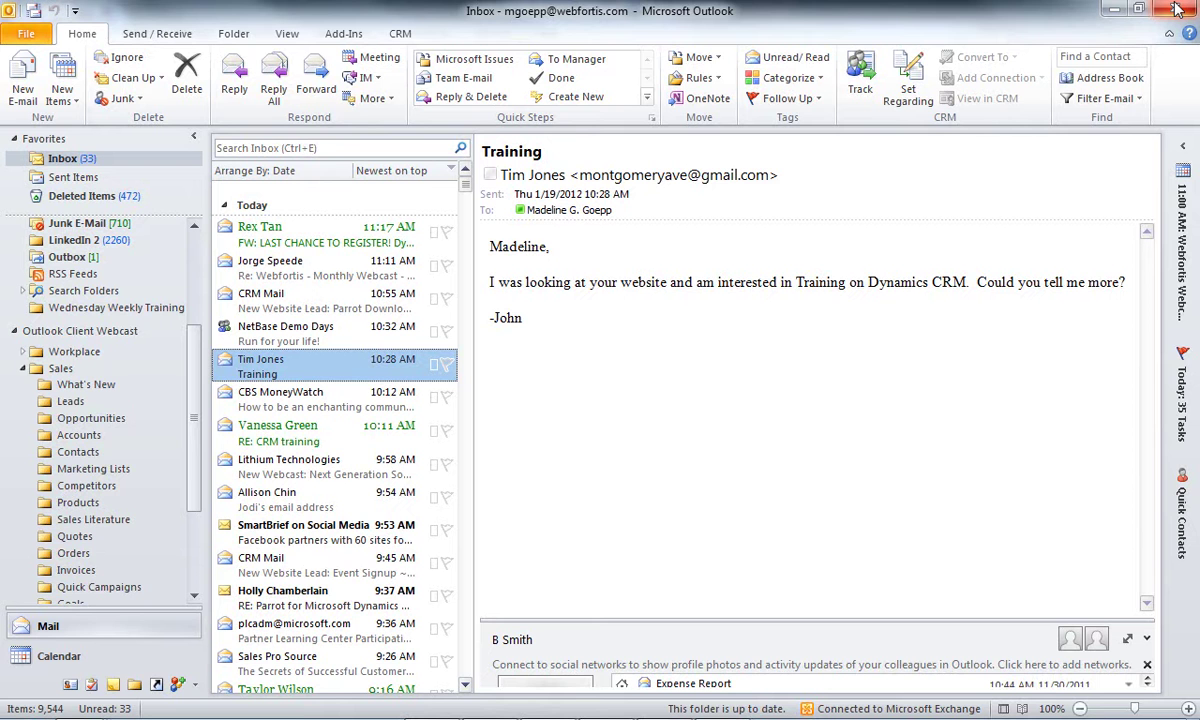
pyautogui.click(1112, 9)
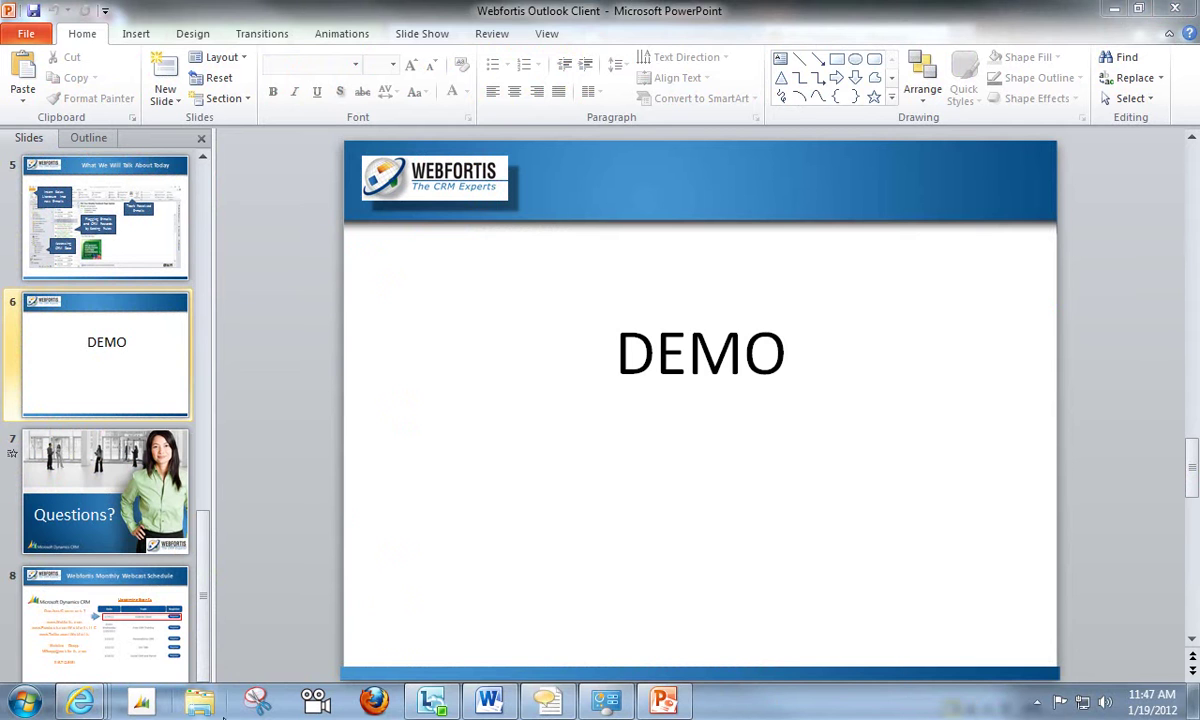
pyautogui.moveTo(80, 700)
pyautogui.click(153, 603)
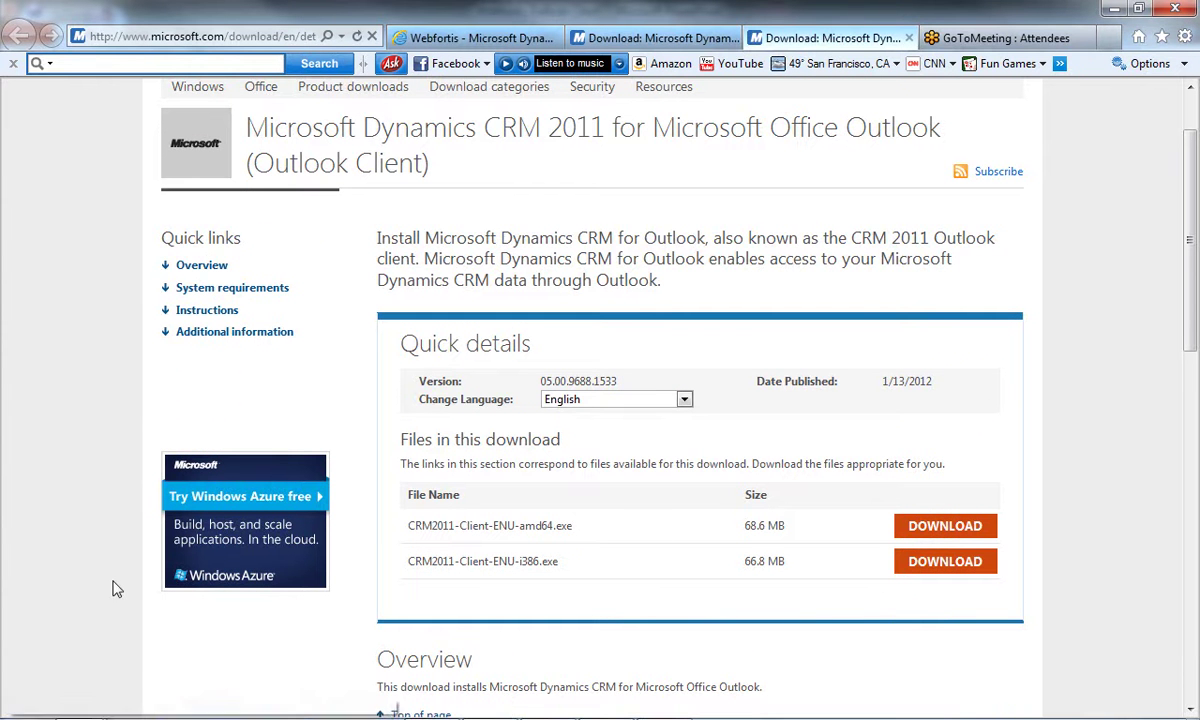
# Launch the Configuration Wizard from the installed Microsoft Dynamics CRM 2011 programs.
pyautogui.moveTo(115, 715)
pyautogui.click(25, 700)
pyautogui.click(104, 620)
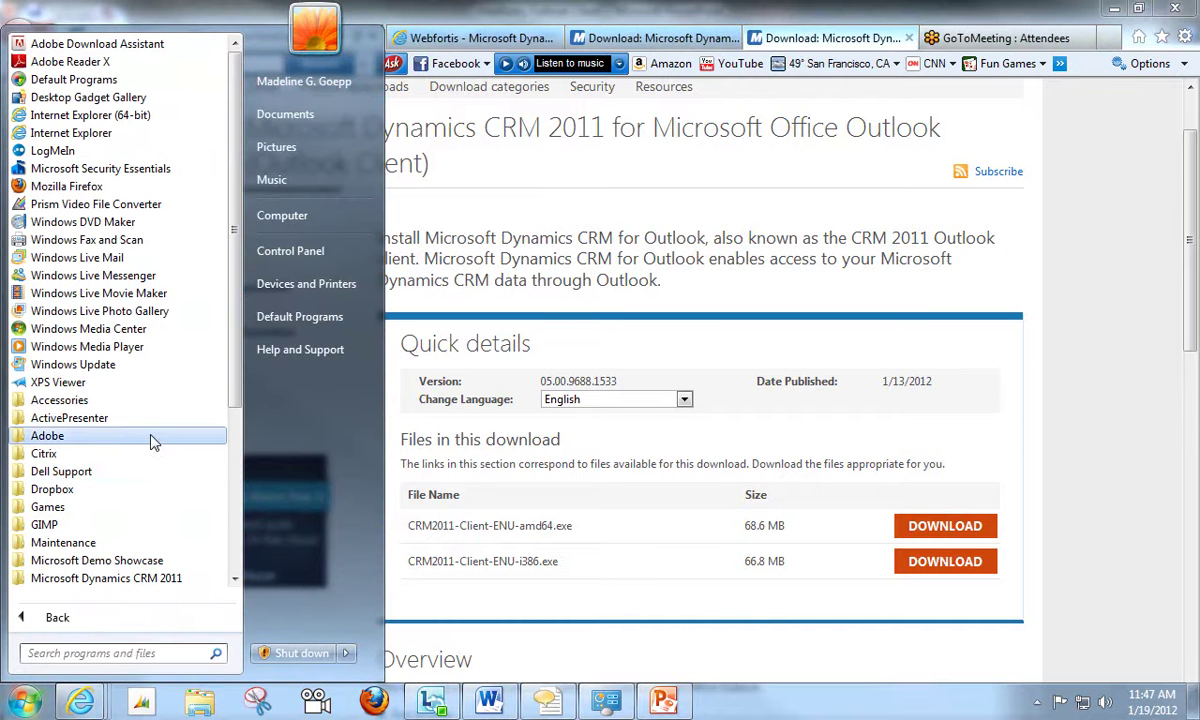
pyautogui.click(140, 578)
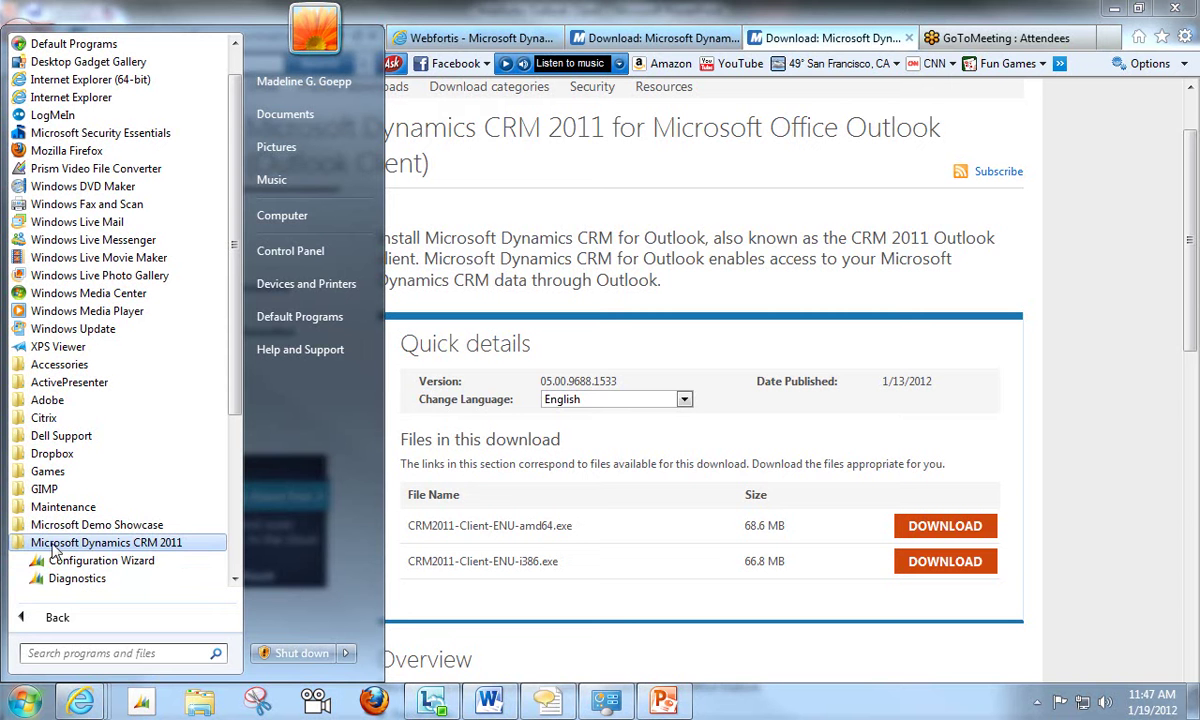
pyautogui.click(134, 558)
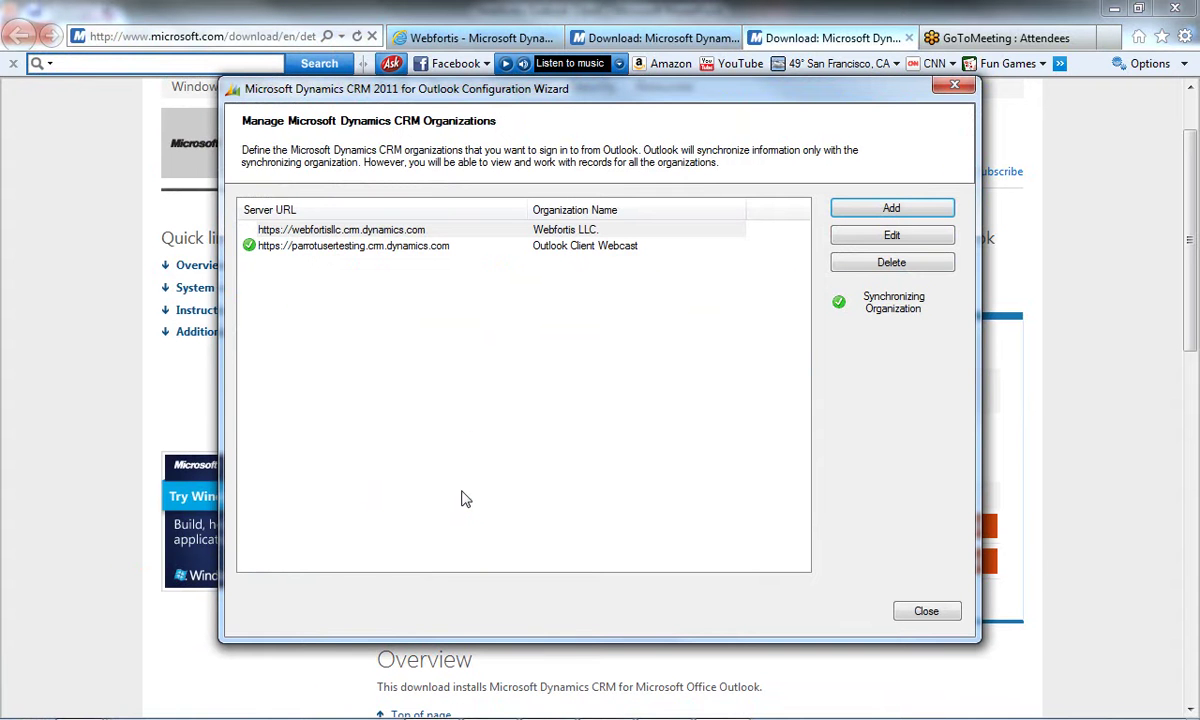
# Try adding a Webfortis organization from the CRM Online server, testing its connection, and cancel the entry without saving.
pyautogui.click(900, 212)
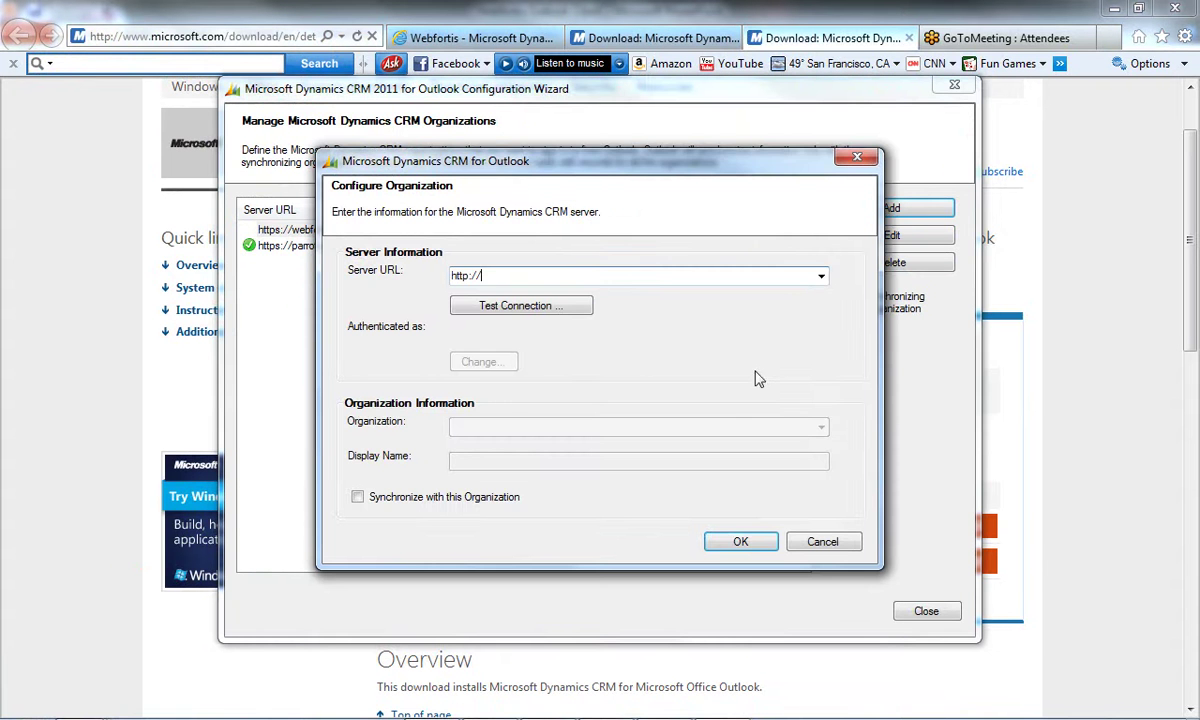
pyautogui.click(820, 278)
pyautogui.click(718, 297)
pyautogui.click(521, 305)
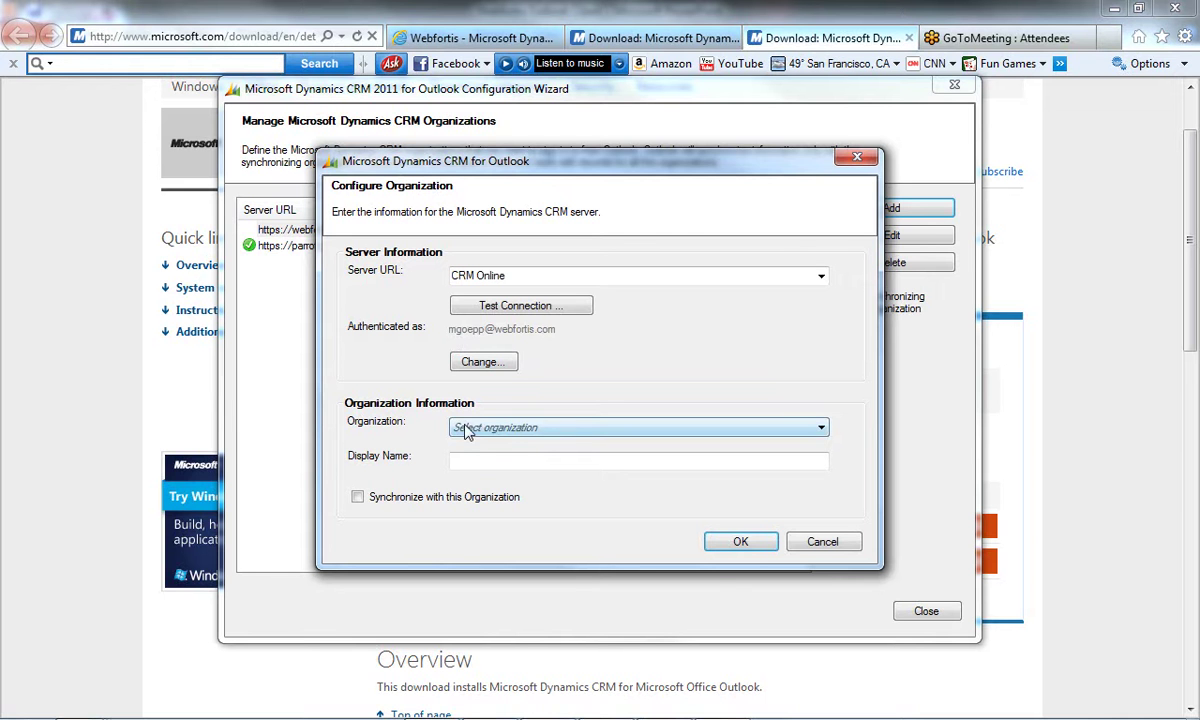
pyautogui.click(568, 427)
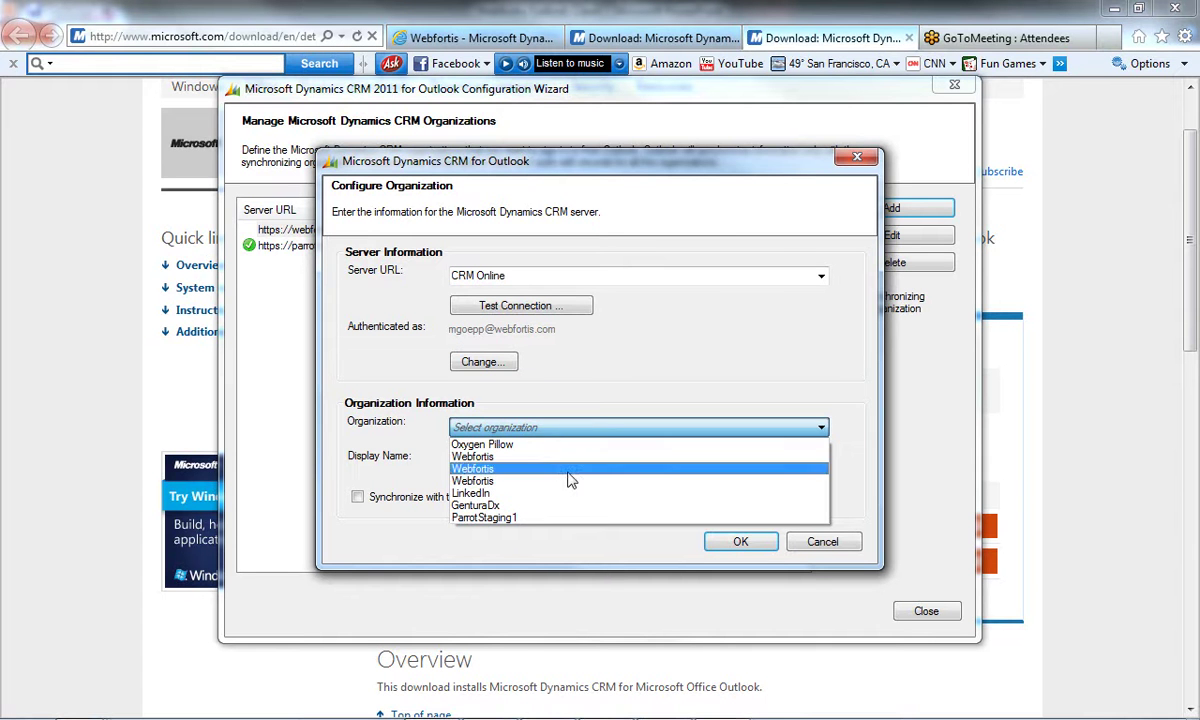
pyautogui.click(530, 468)
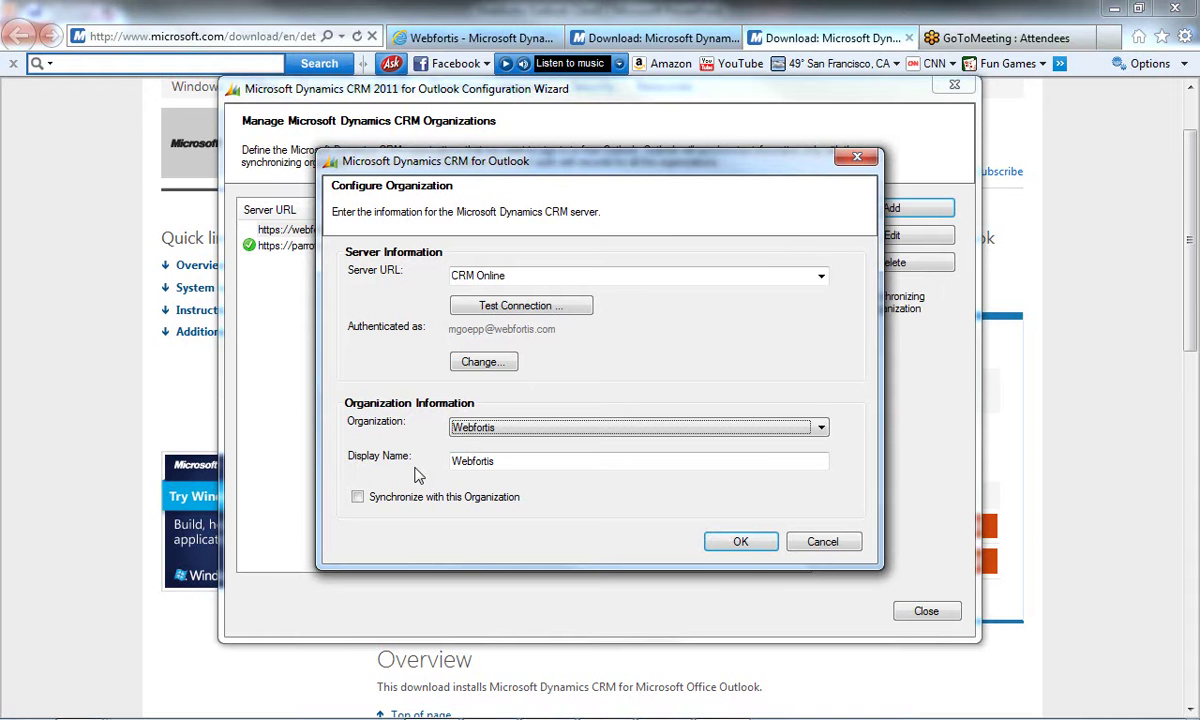
pyautogui.click(843, 547)
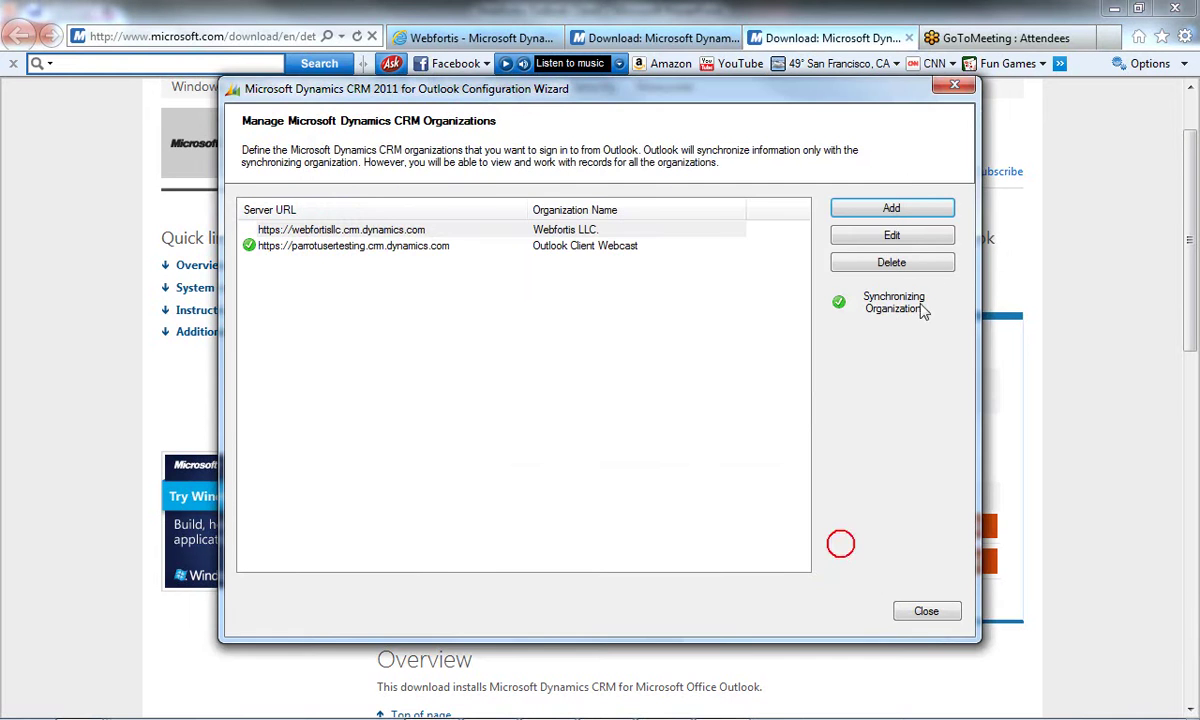
# Close the Configuration Wizard and launch Microsoft Outlook 2010.
pyautogui.click(954, 85)
pyautogui.click(24, 702)
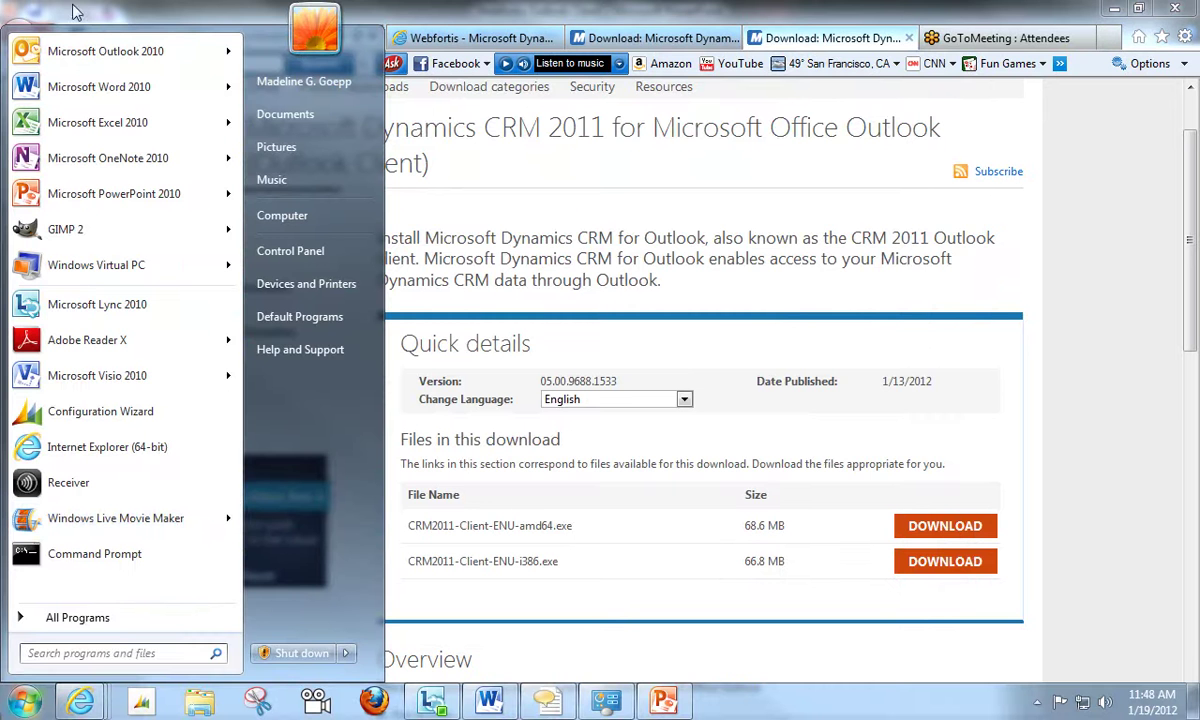
pyautogui.click(77, 55)
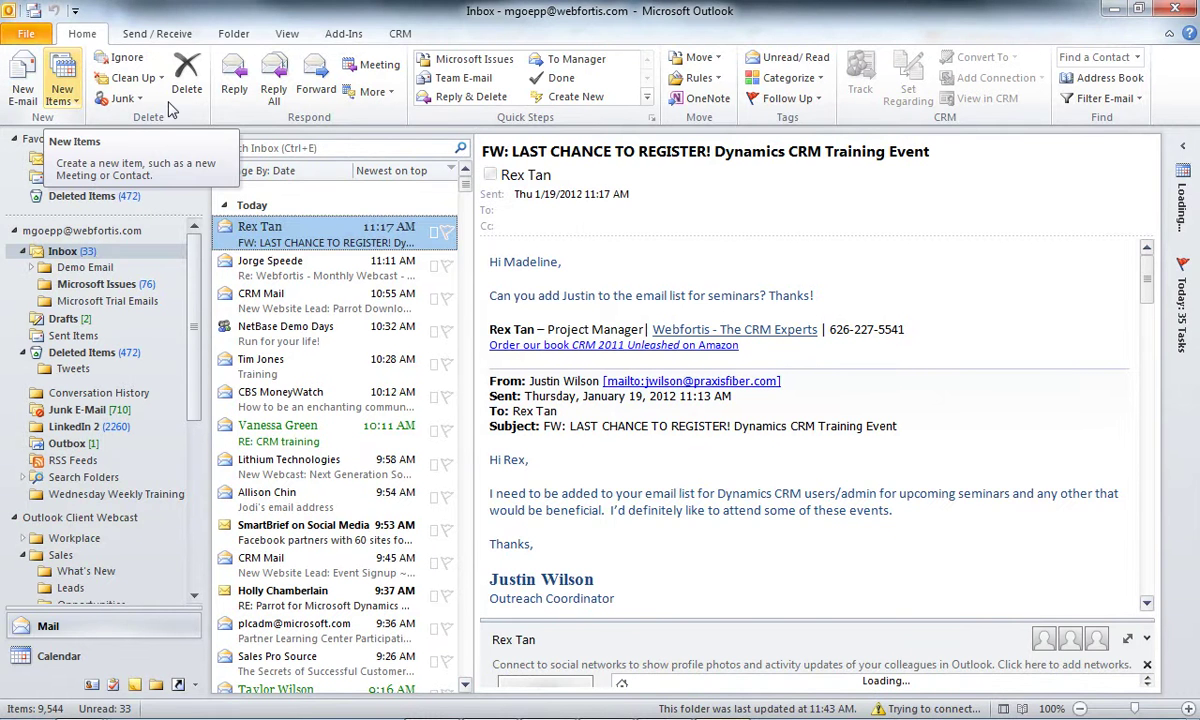
# Track the Training e-mail received at 10:28 AM in CRM and convert it to a lead with Open the new Lead enabled.
pyautogui.click(293, 368)
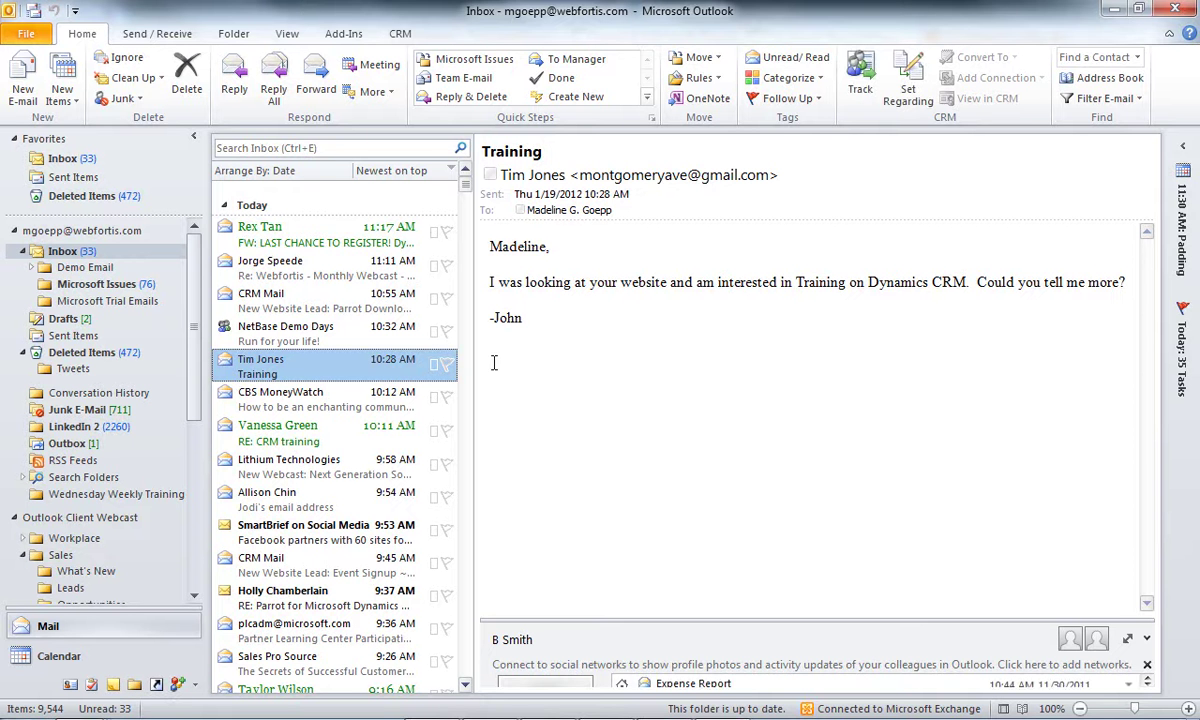
pyautogui.click(862, 84)
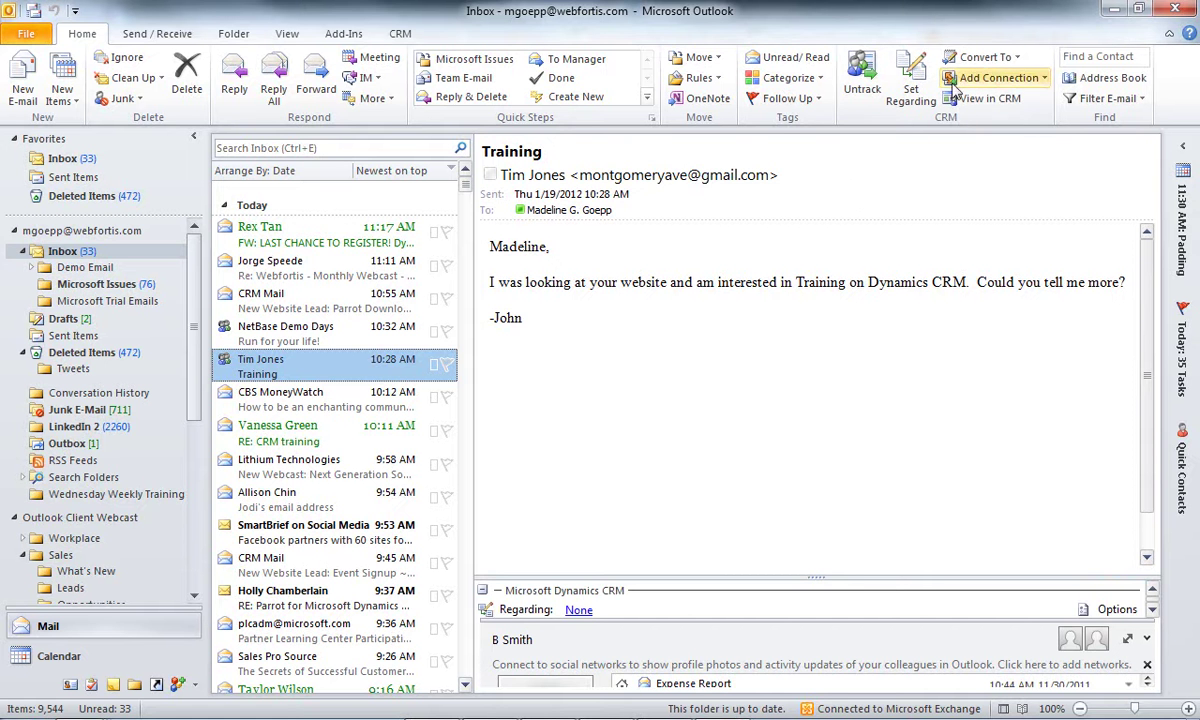
pyautogui.click(975, 60)
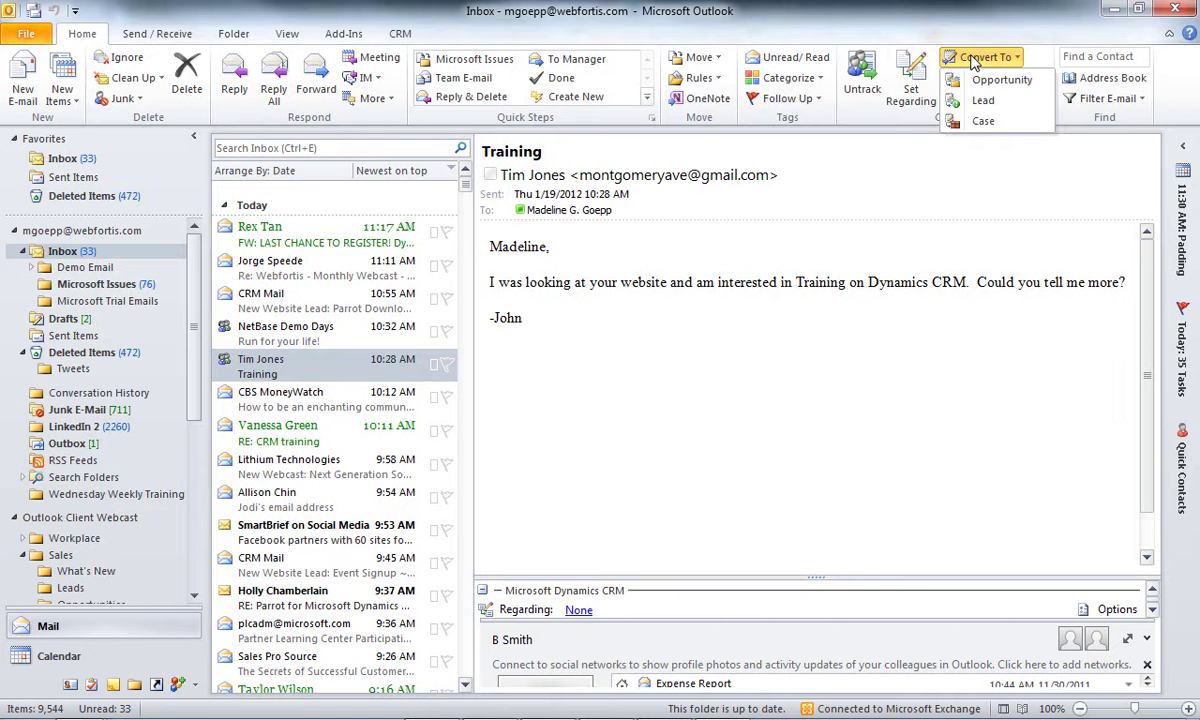
pyautogui.click(1005, 108)
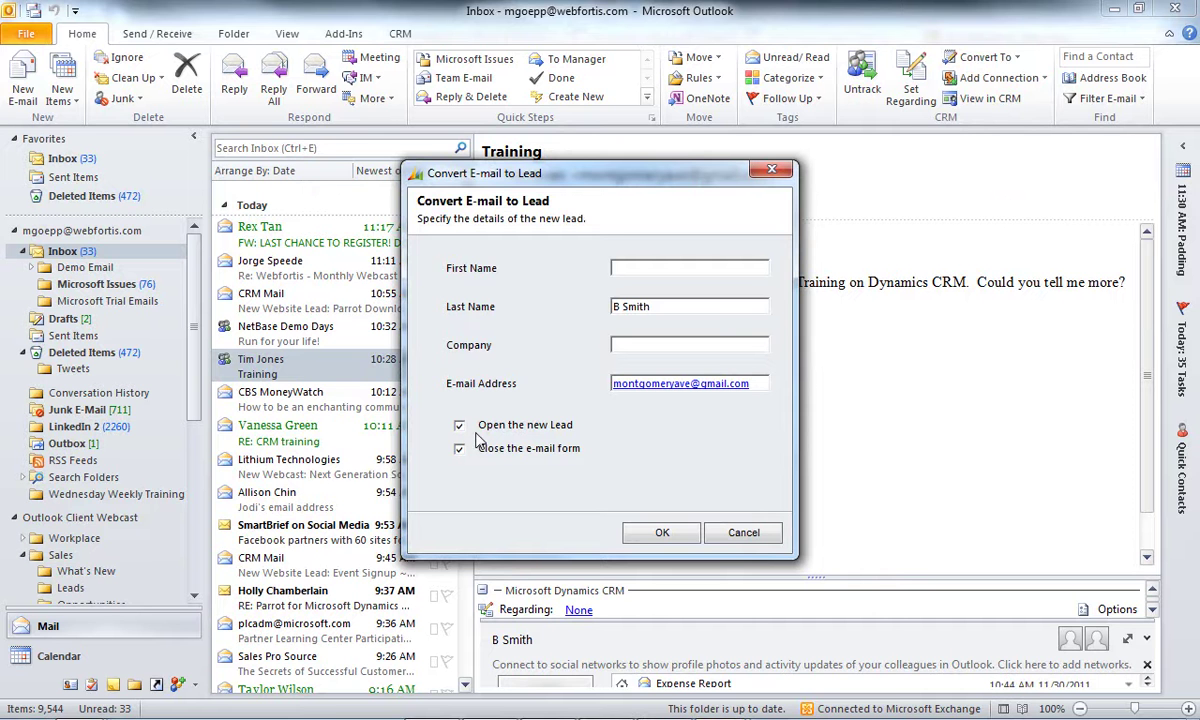
pyautogui.click(661, 535)
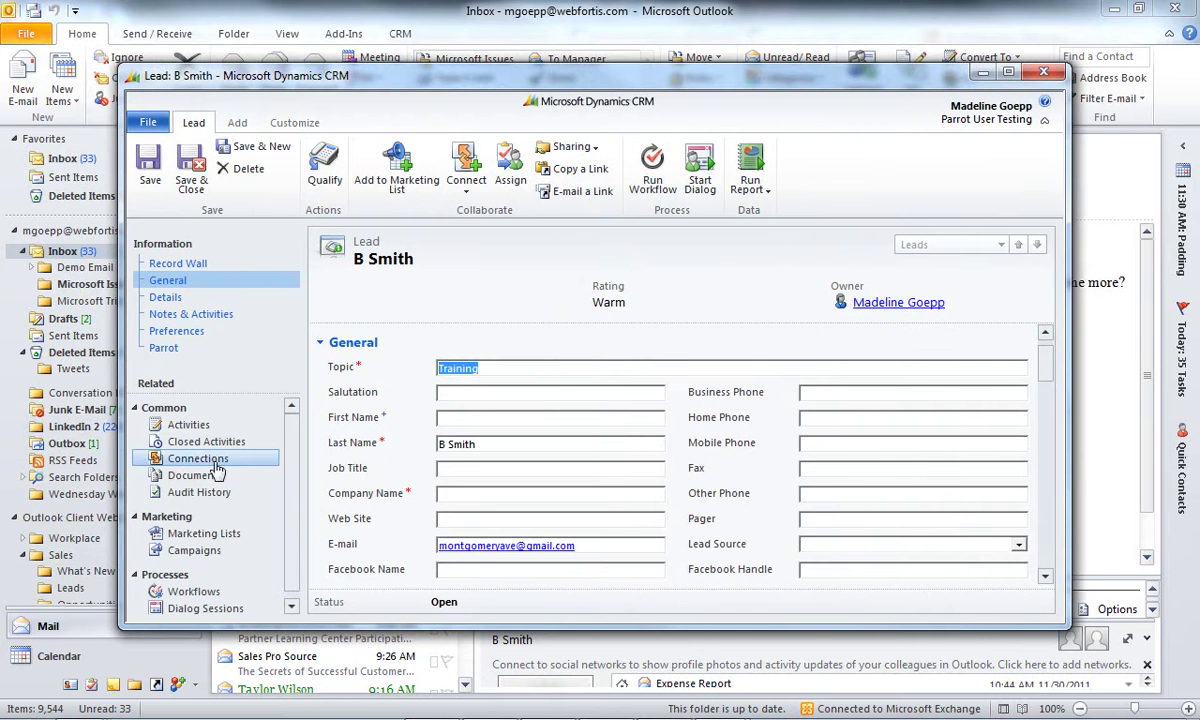
# Review the new lead's closed activities and close the lead record.
pyautogui.click(182, 444)
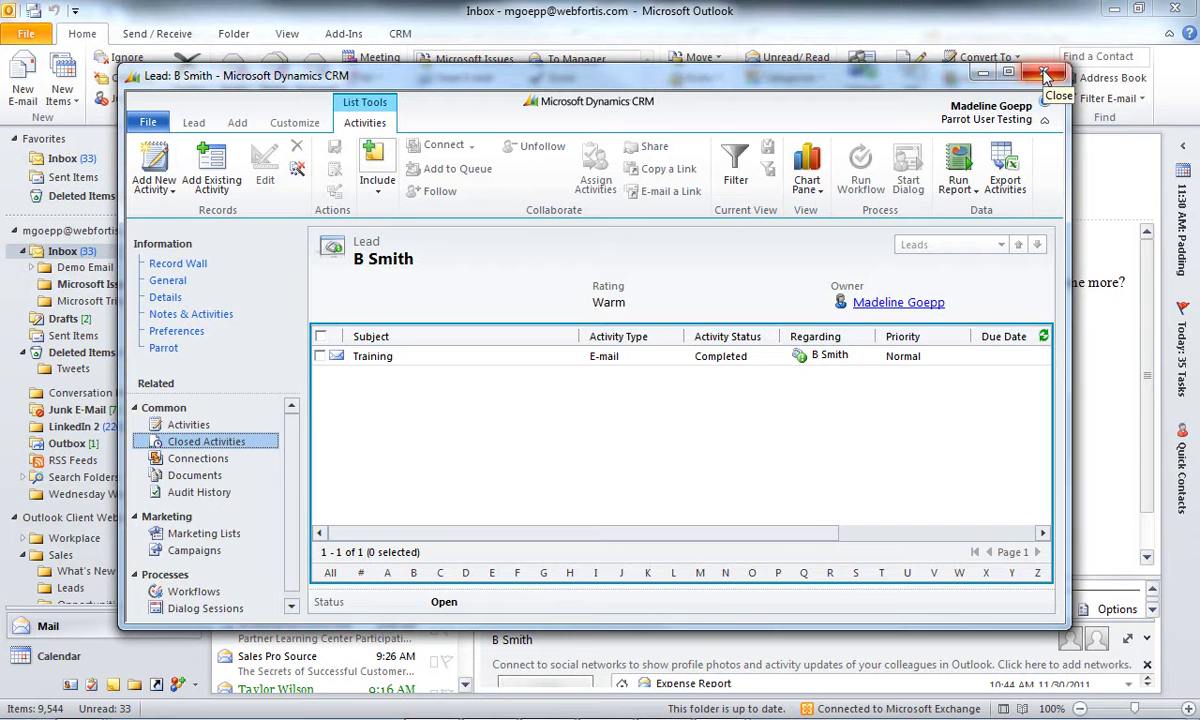
pyautogui.click(1045, 77)
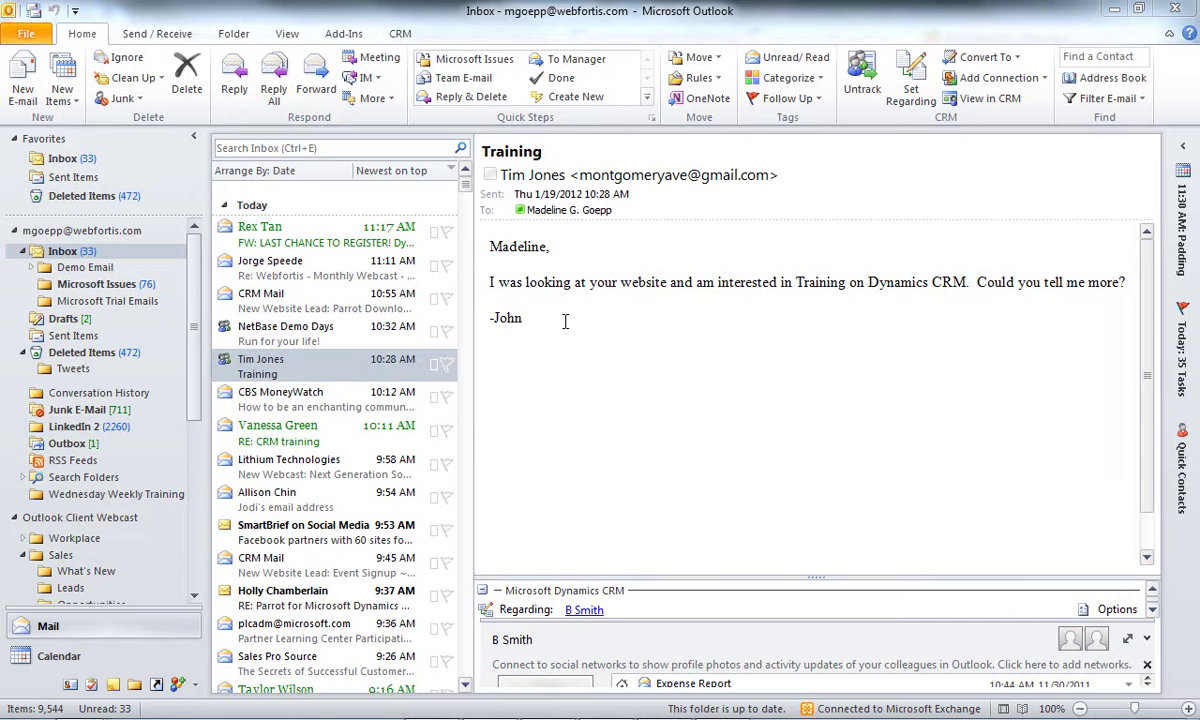
# Open the Info for Leads record in the Sales Literature folder and show its sales attachments.
pyautogui.moveTo(191, 354); pyautogui.dragTo(194, 448)
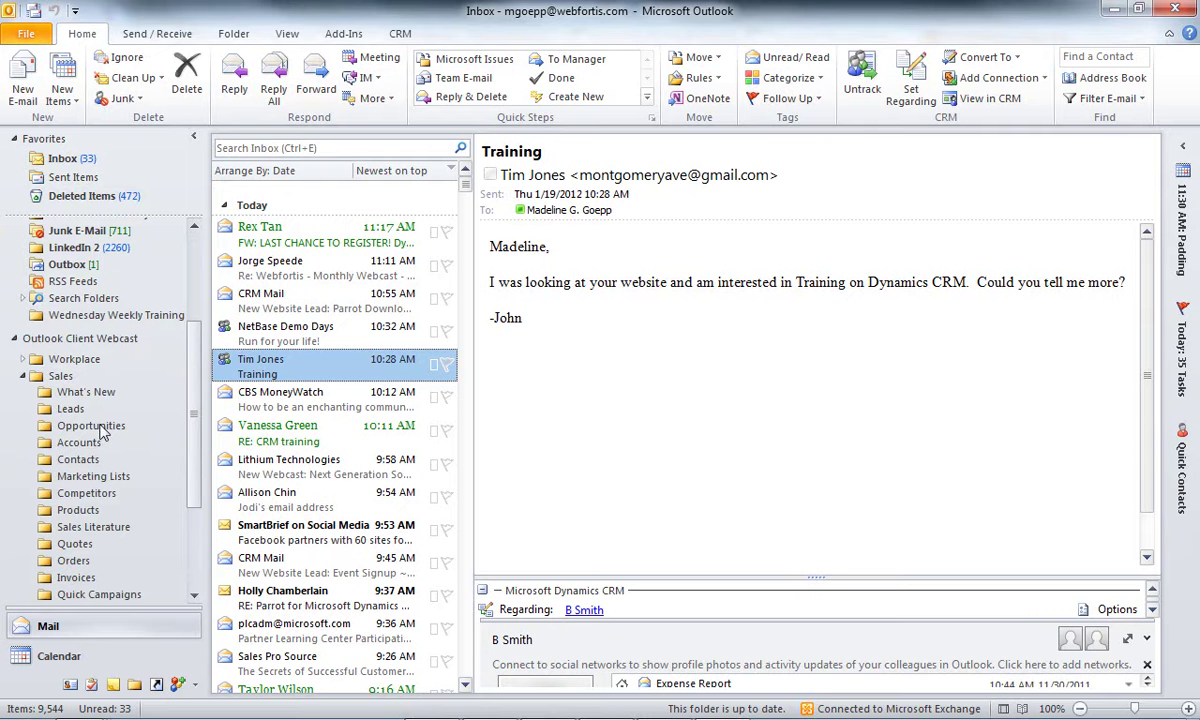
pyautogui.scroll(-2, 105, 455)
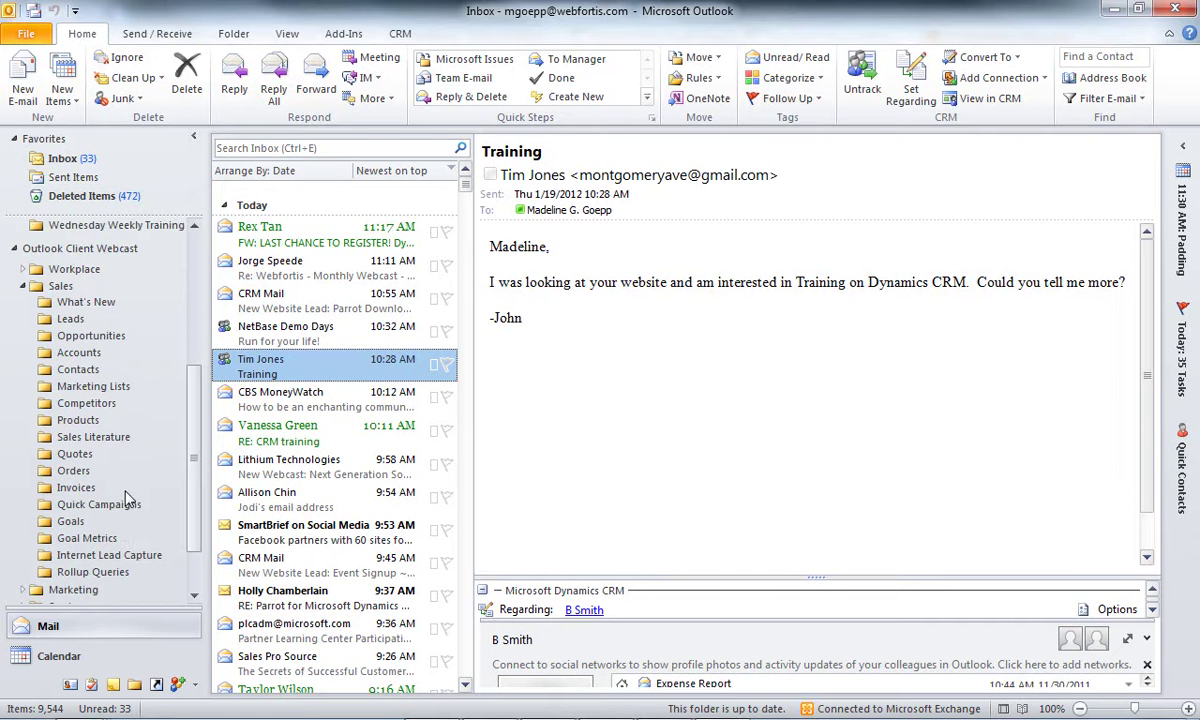
pyautogui.click(90, 435)
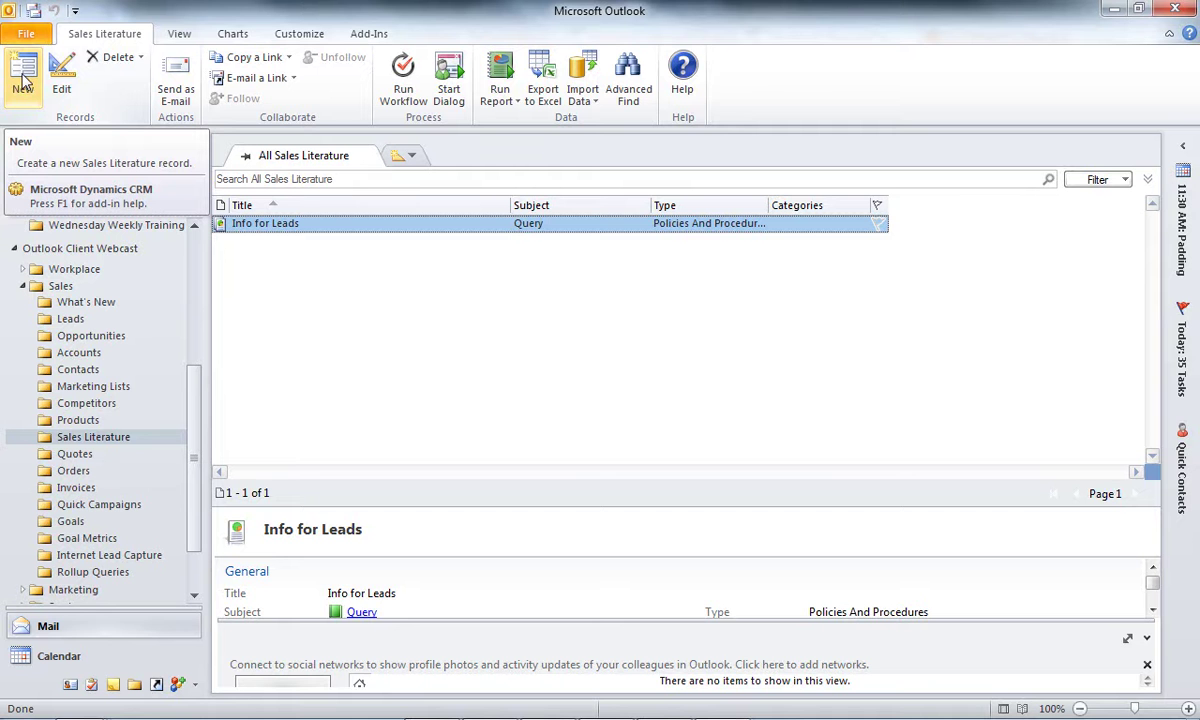
pyautogui.doubleClick(273, 223)
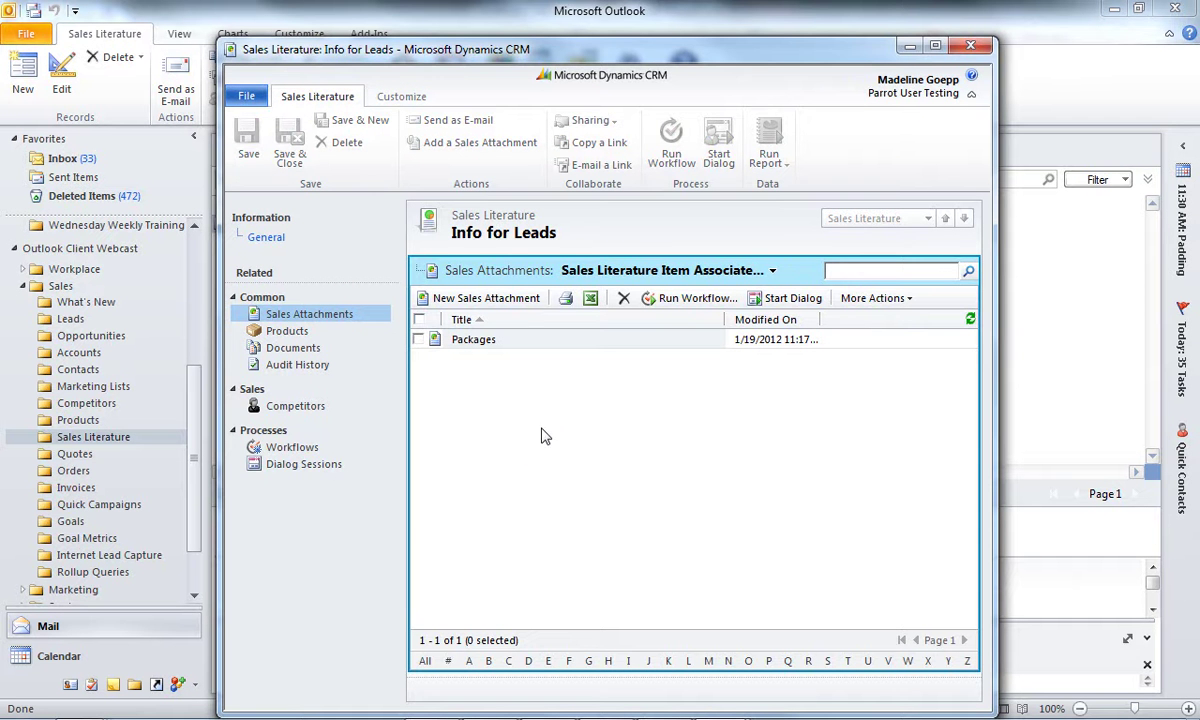
# Create a new sales attachment titled "parrot Info" for the Info for Leads record.
pyautogui.click(455, 300)
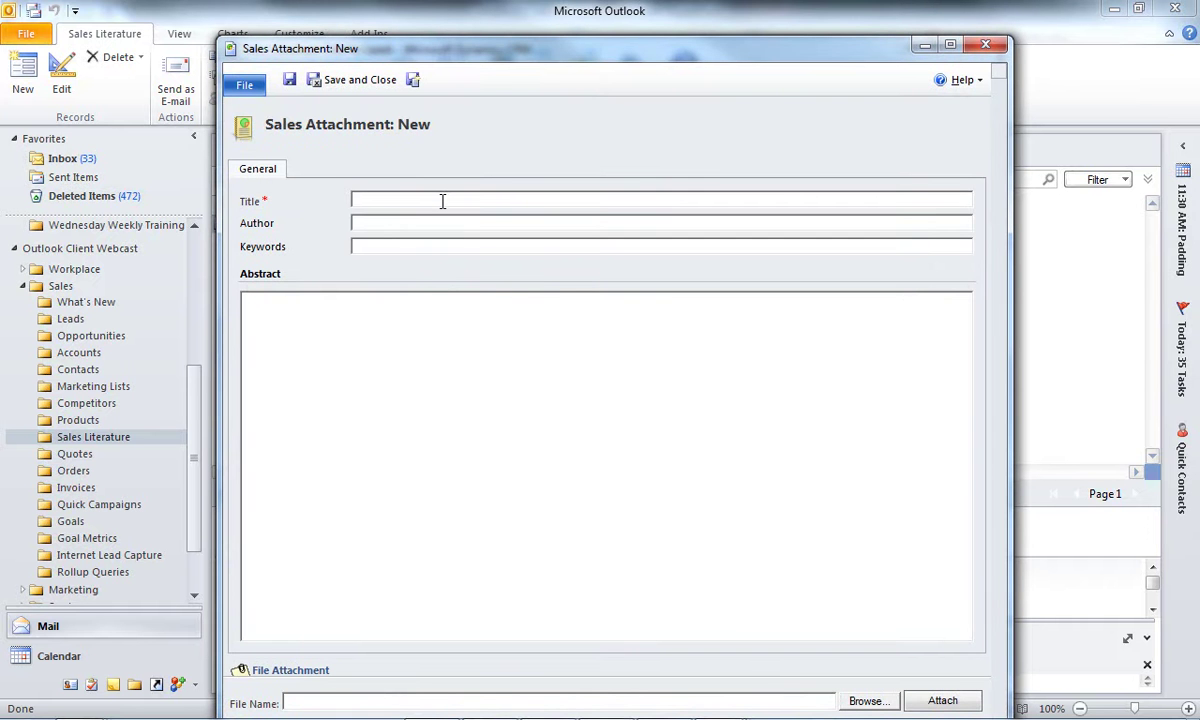
pyautogui.write('parrot l')
pyautogui.write('nfo')
# Attach Parrot Pricing.pdf from the Desktop to the sales attachment, then save and close both the attachment and the literature record.
pyautogui.click(866, 700)
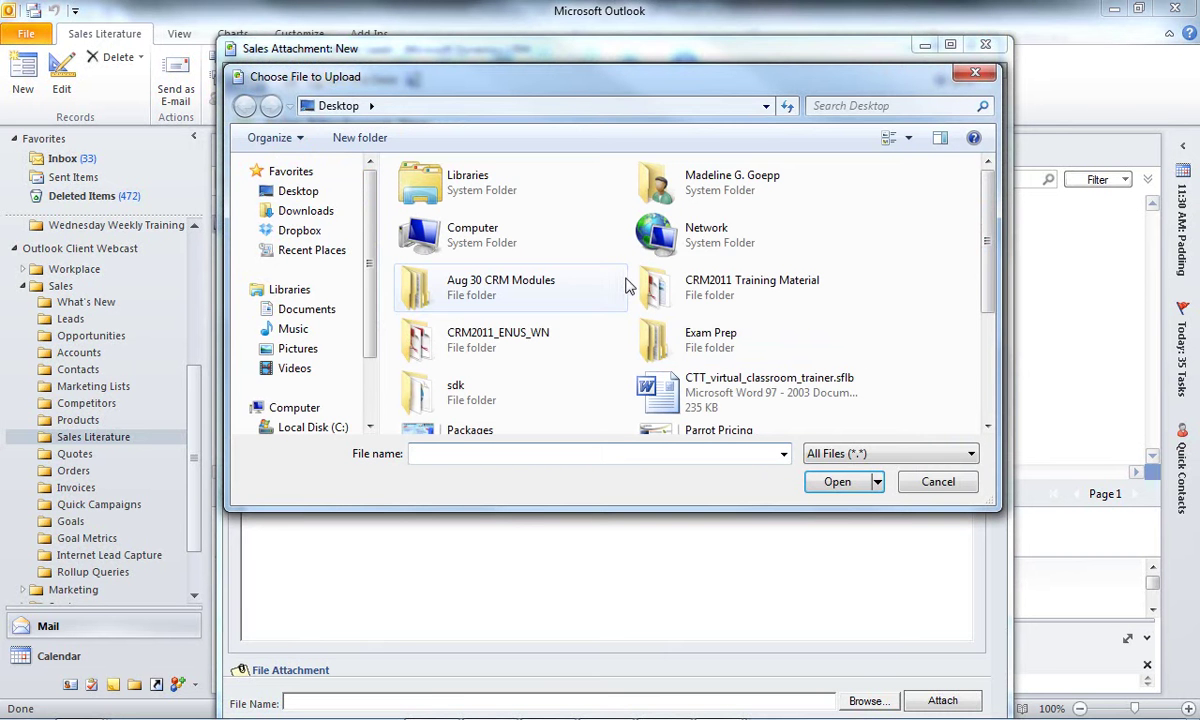
pyautogui.click(302, 192)
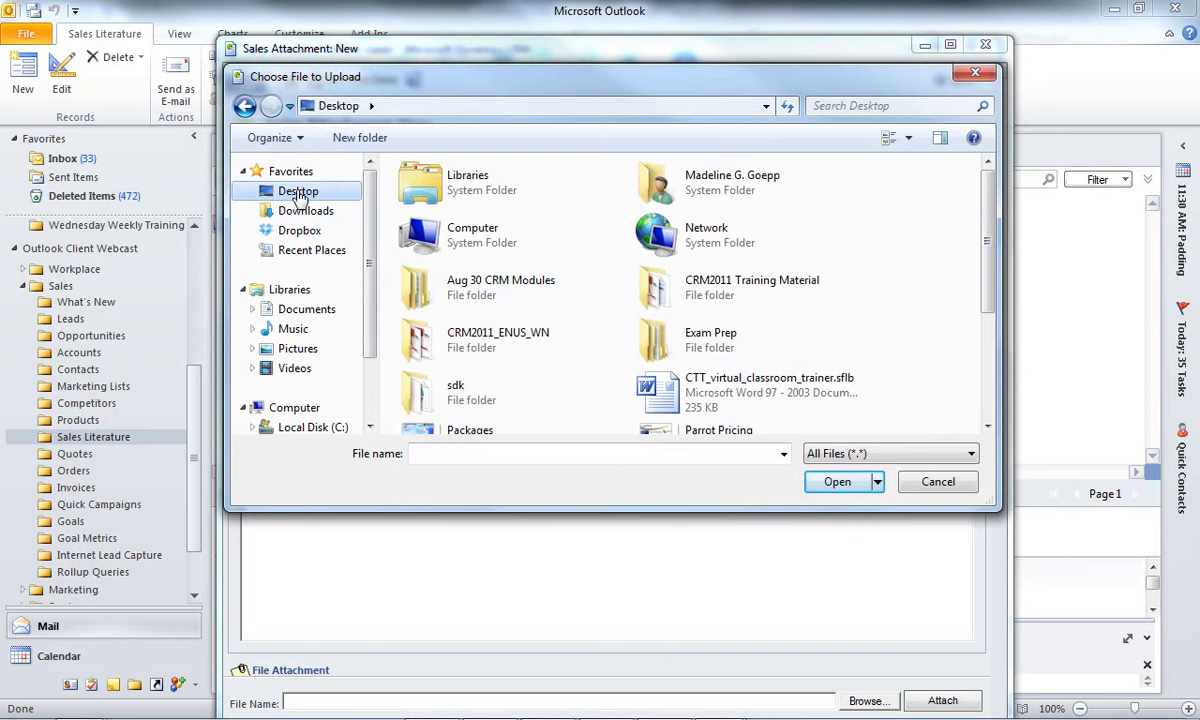
pyautogui.moveTo(988, 222); pyautogui.dragTo(995, 330)
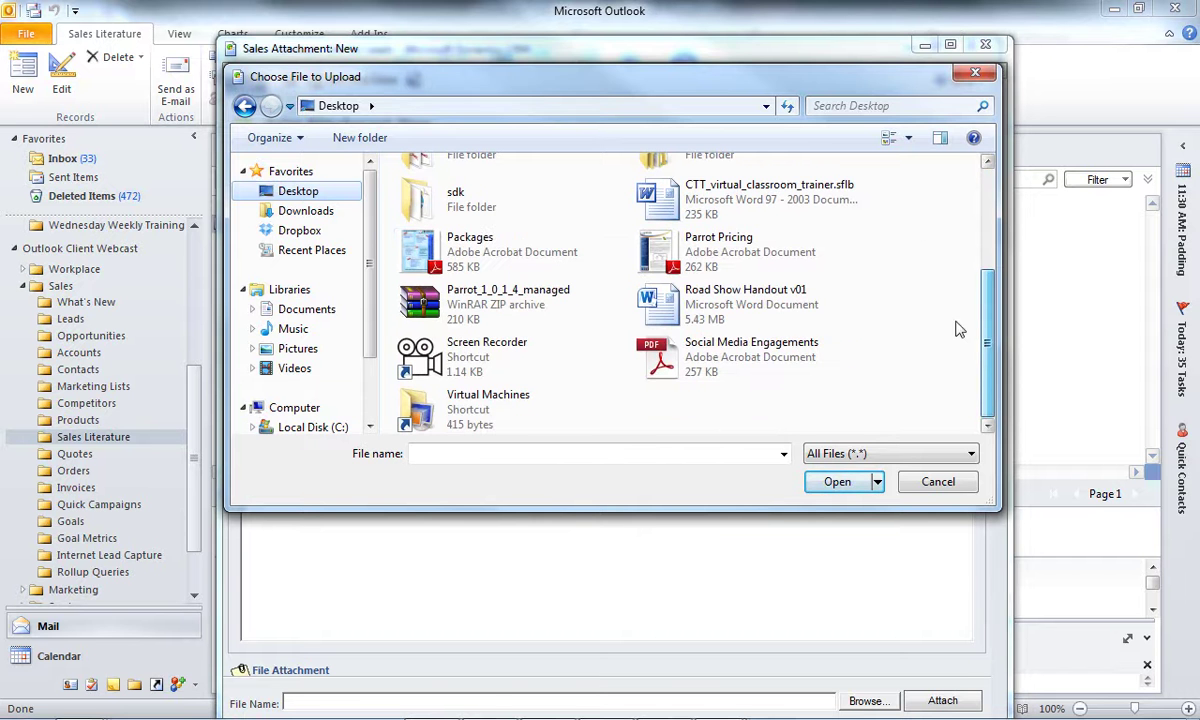
pyautogui.click(763, 257)
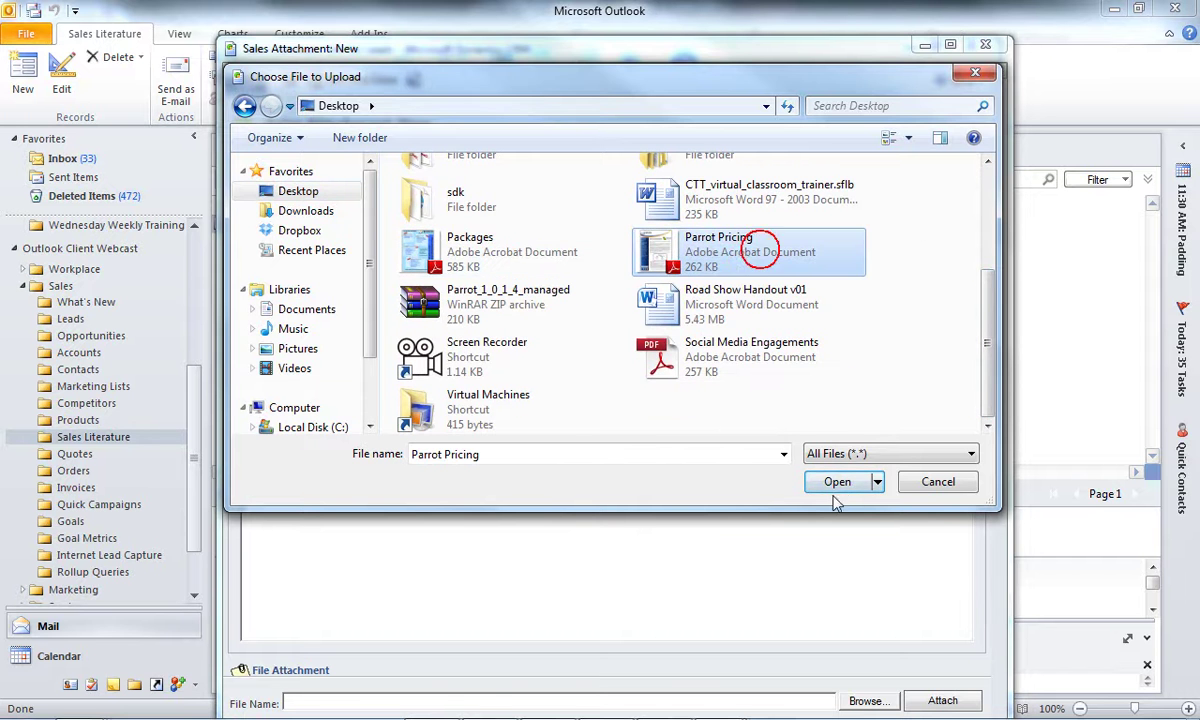
pyautogui.click(838, 482)
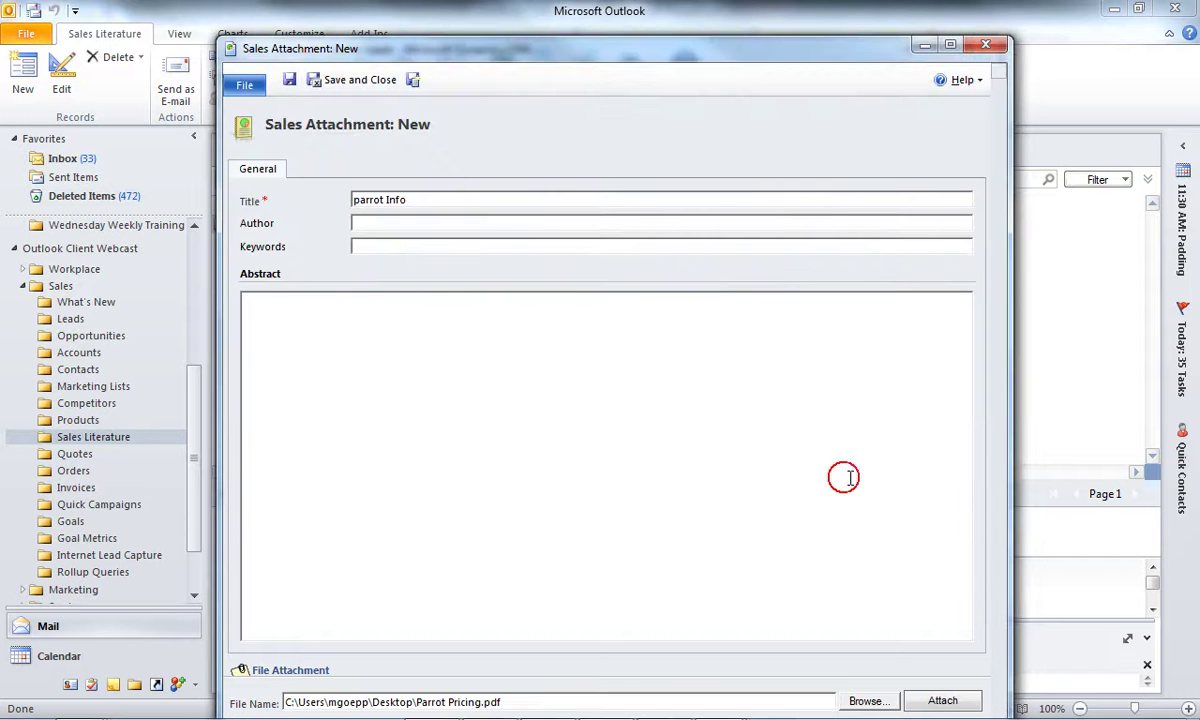
pyautogui.click(950, 701)
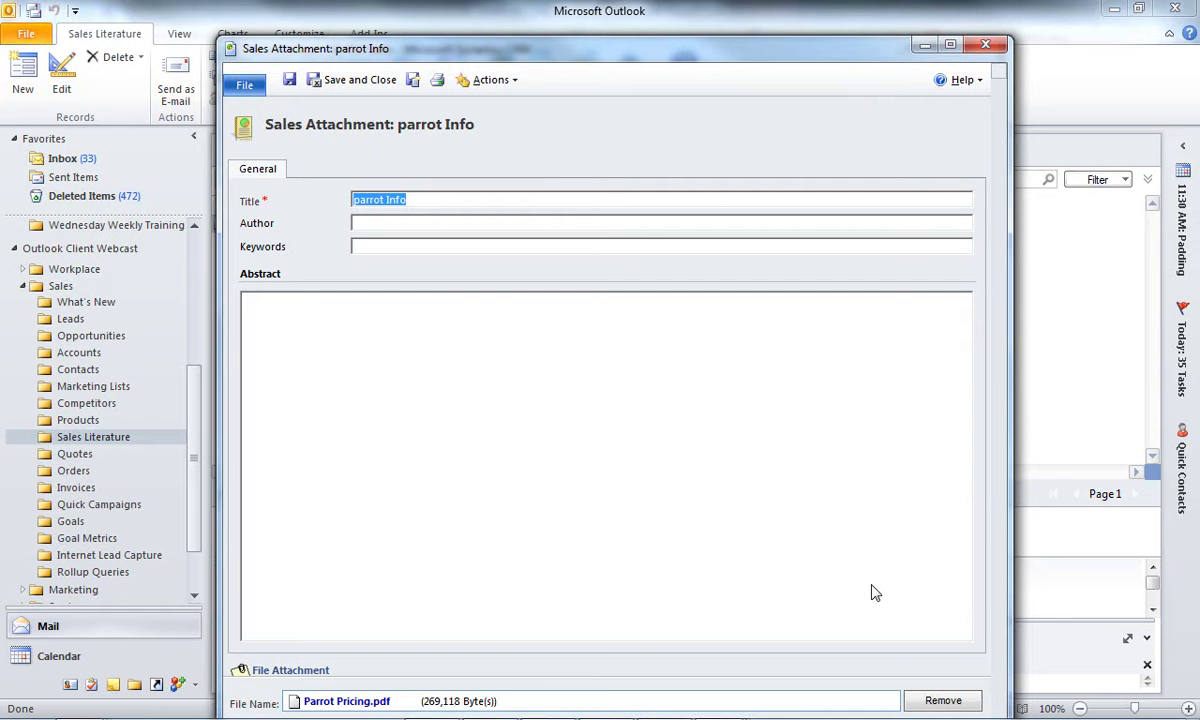
pyautogui.click(345, 79)
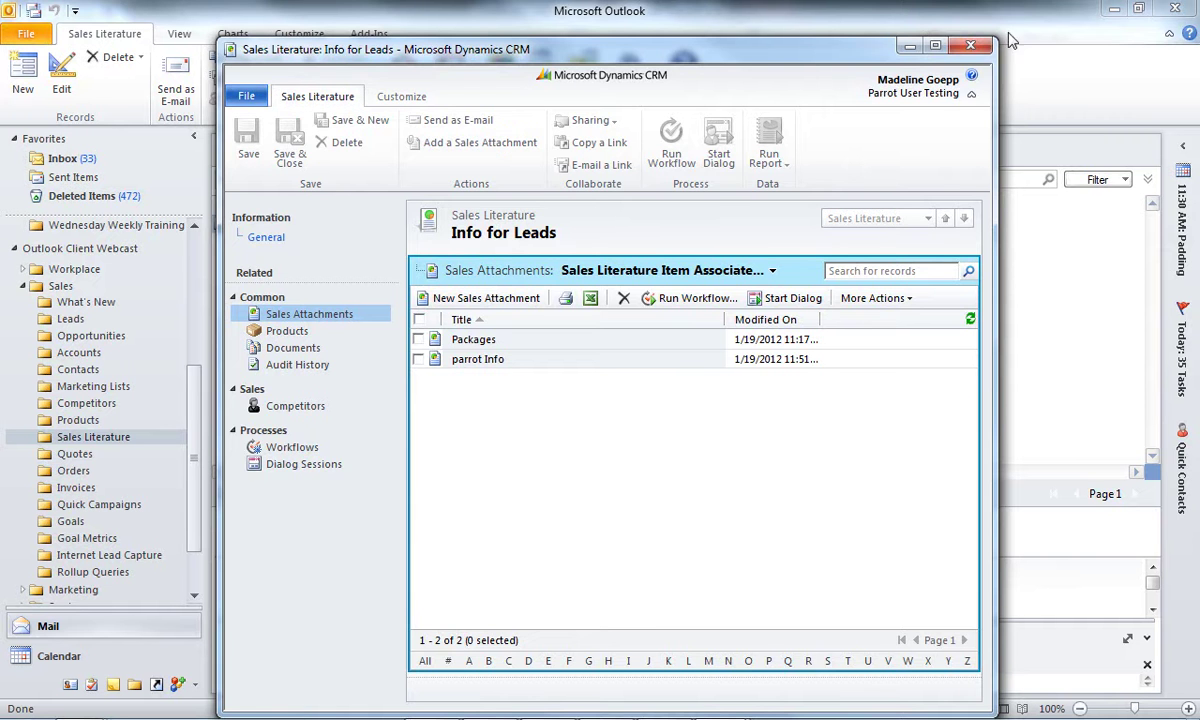
pyautogui.click(970, 45)
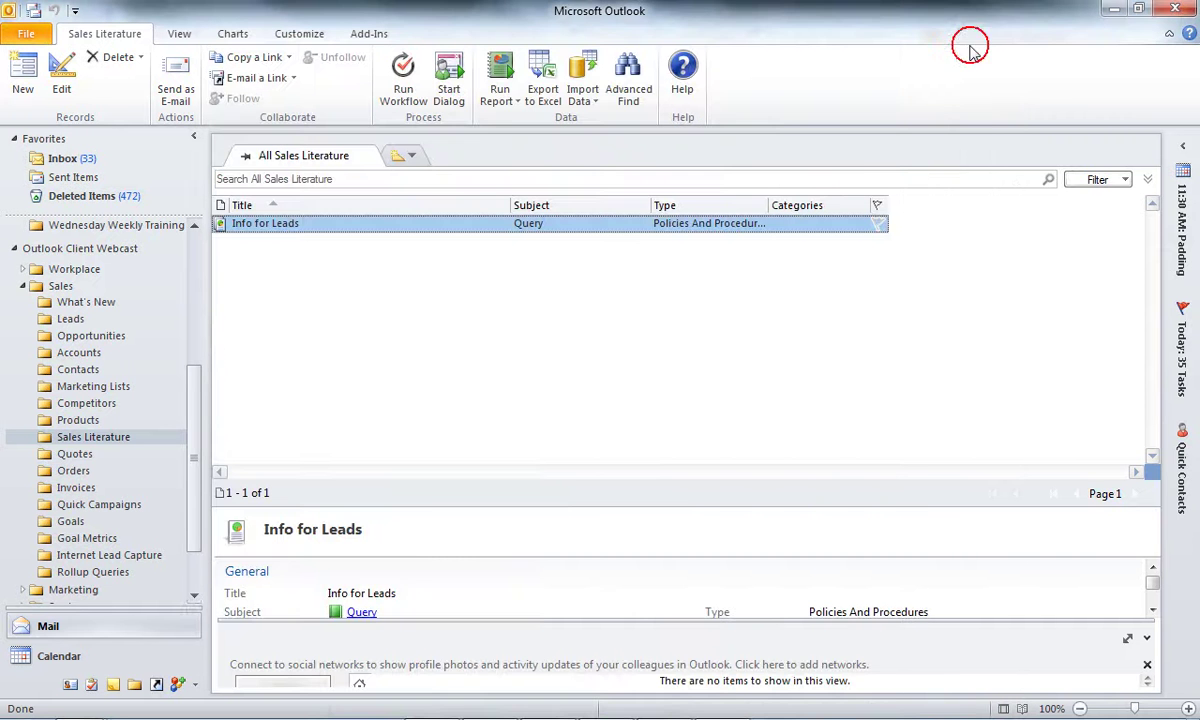
# Open the most recently created Training lead from My Open Leads.
pyautogui.click(72, 319)
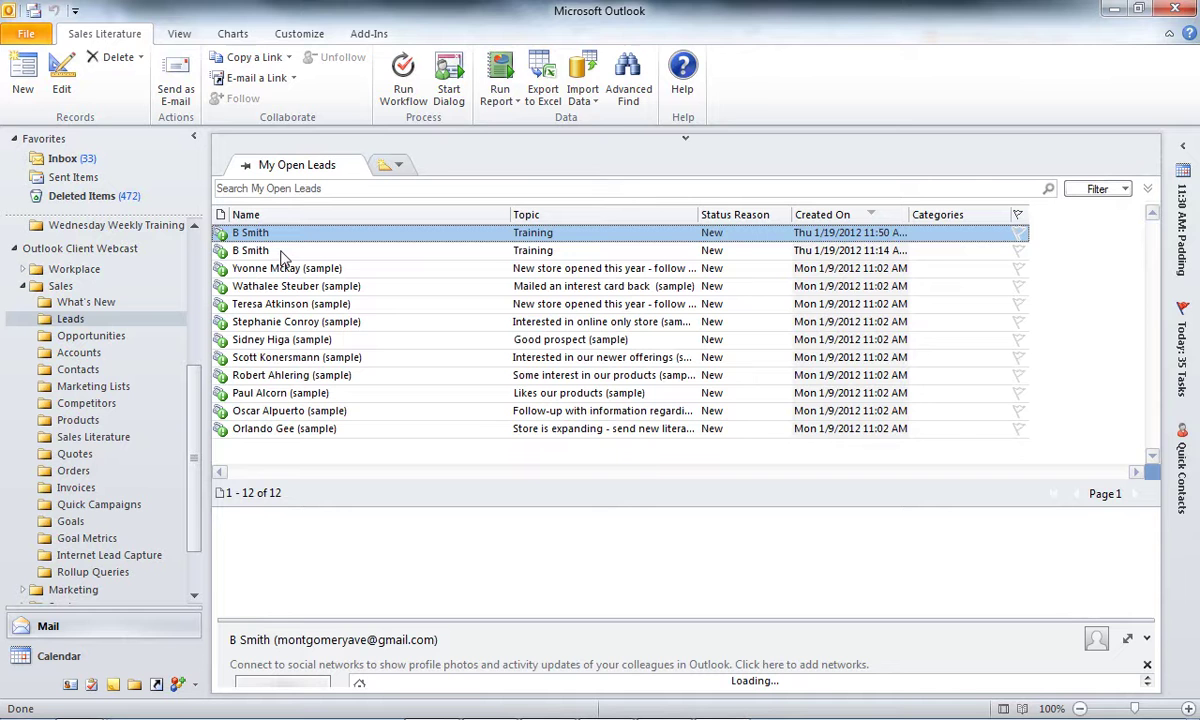
pyautogui.doubleClick(252, 232)
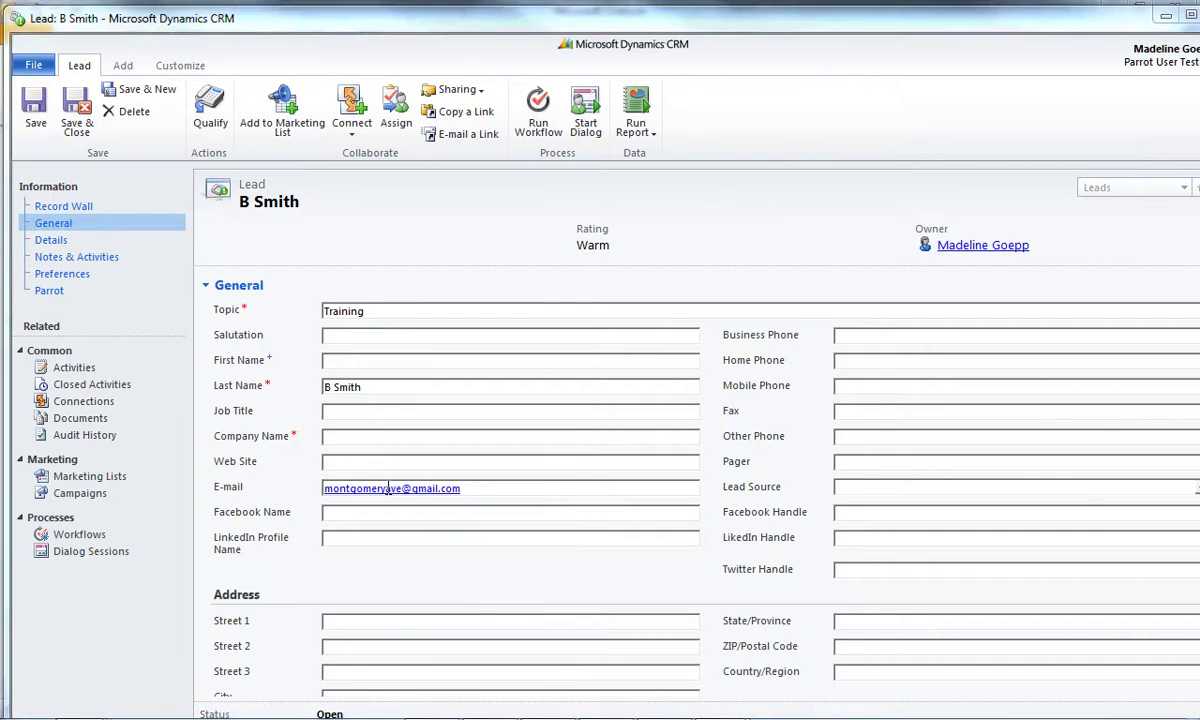
# Draft a CRM-tracked e-mail to the lead's address with the Info for Leads sales literature attached, and discard it without saving.
pyautogui.click(388, 490)
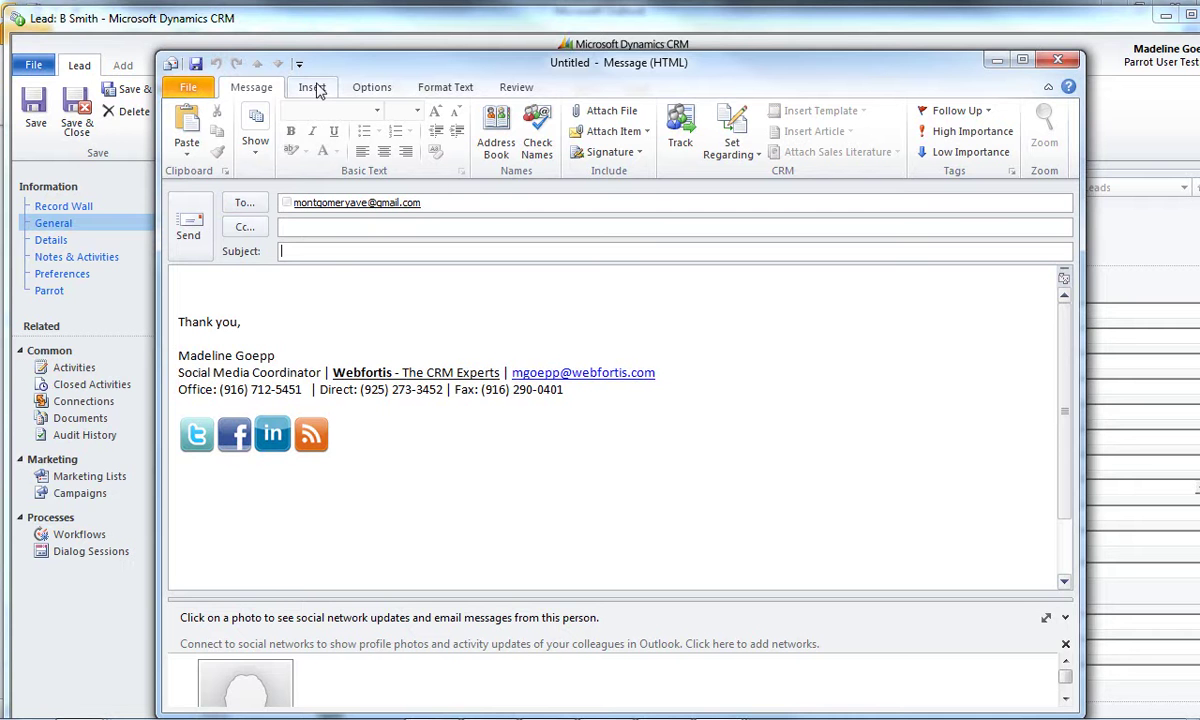
pyautogui.click(684, 138)
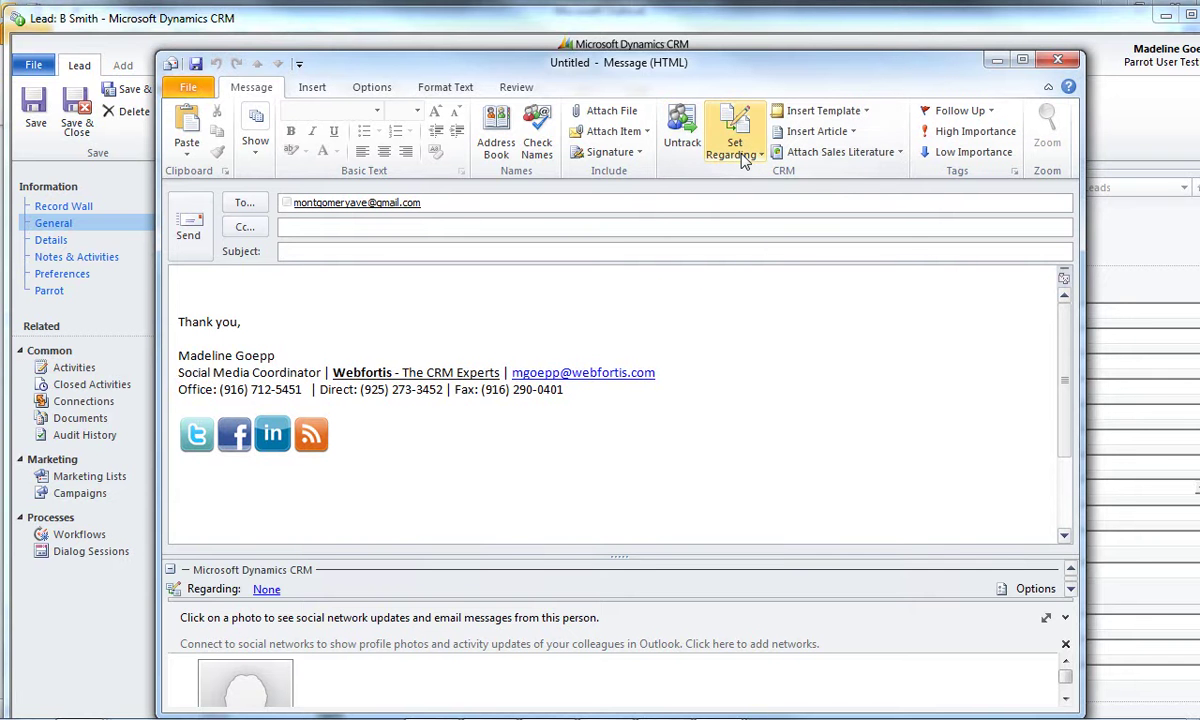
pyautogui.click(770, 154)
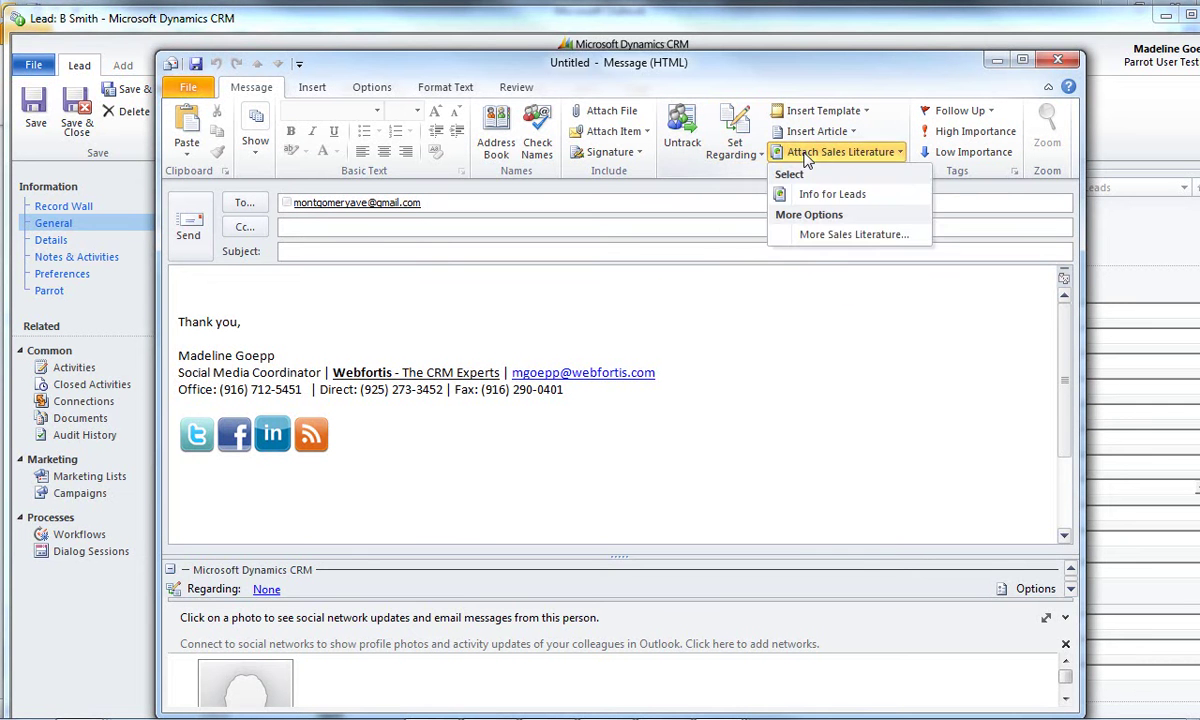
pyautogui.click(855, 196)
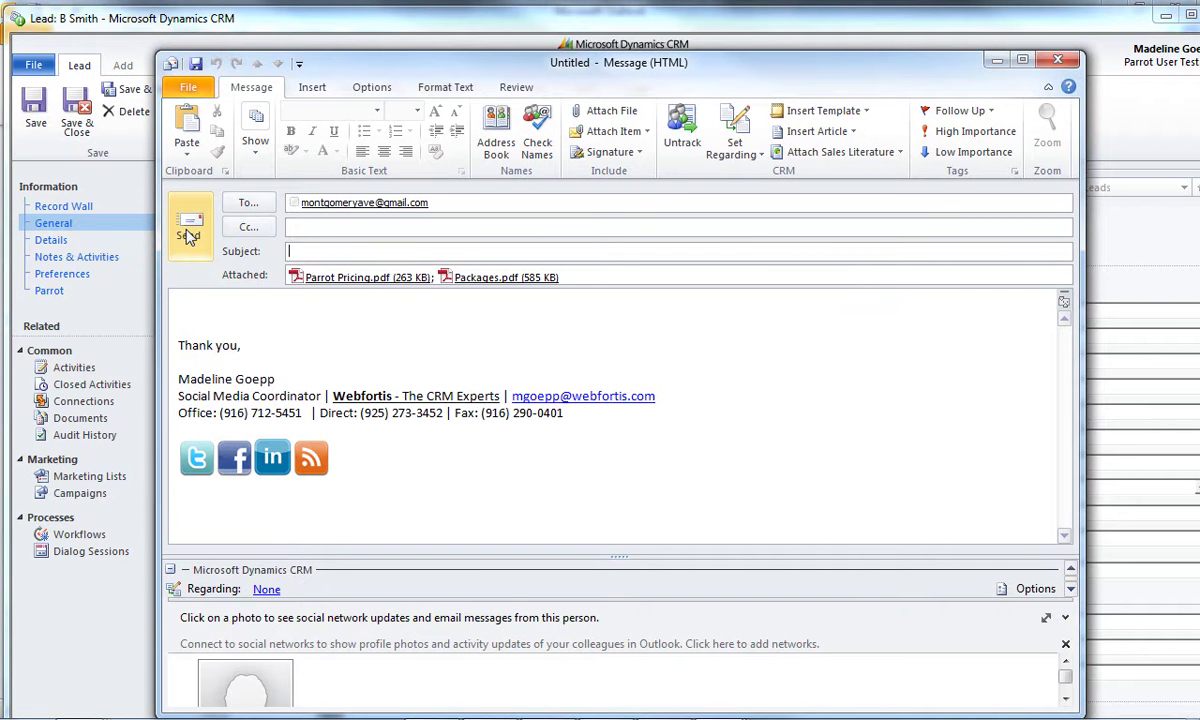
pyautogui.click(1057, 59)
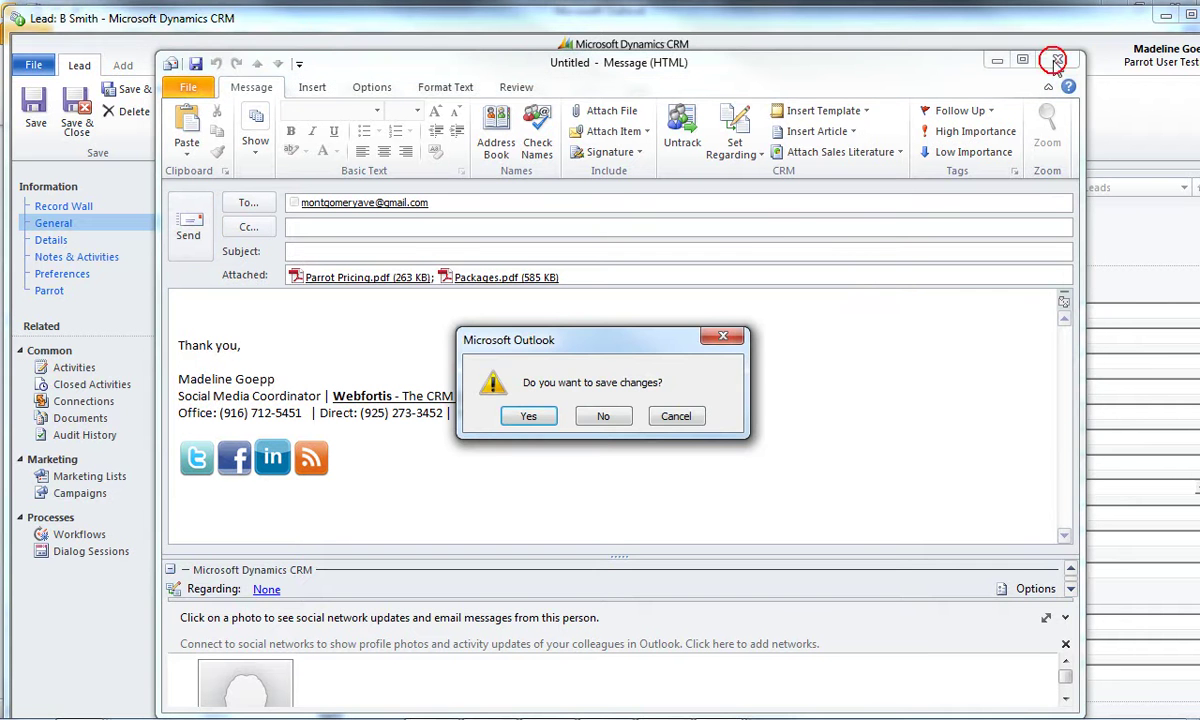
pyautogui.click(603, 416)
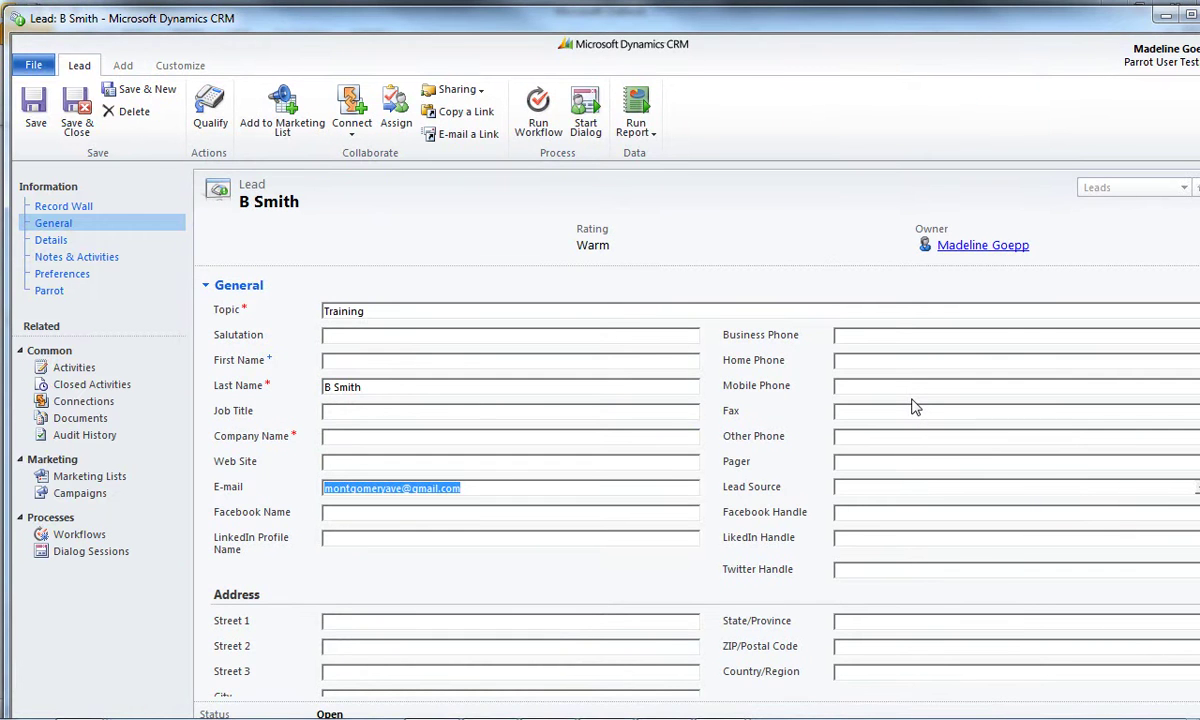
# Close the lead and track the CBS MoneyWatch e-mail in the Inbox as regarding the Best o' Things (sample) account, dismissing any reminder.
pyautogui.hotkey('alt', 'F4')
pyautogui.click(84, 159)
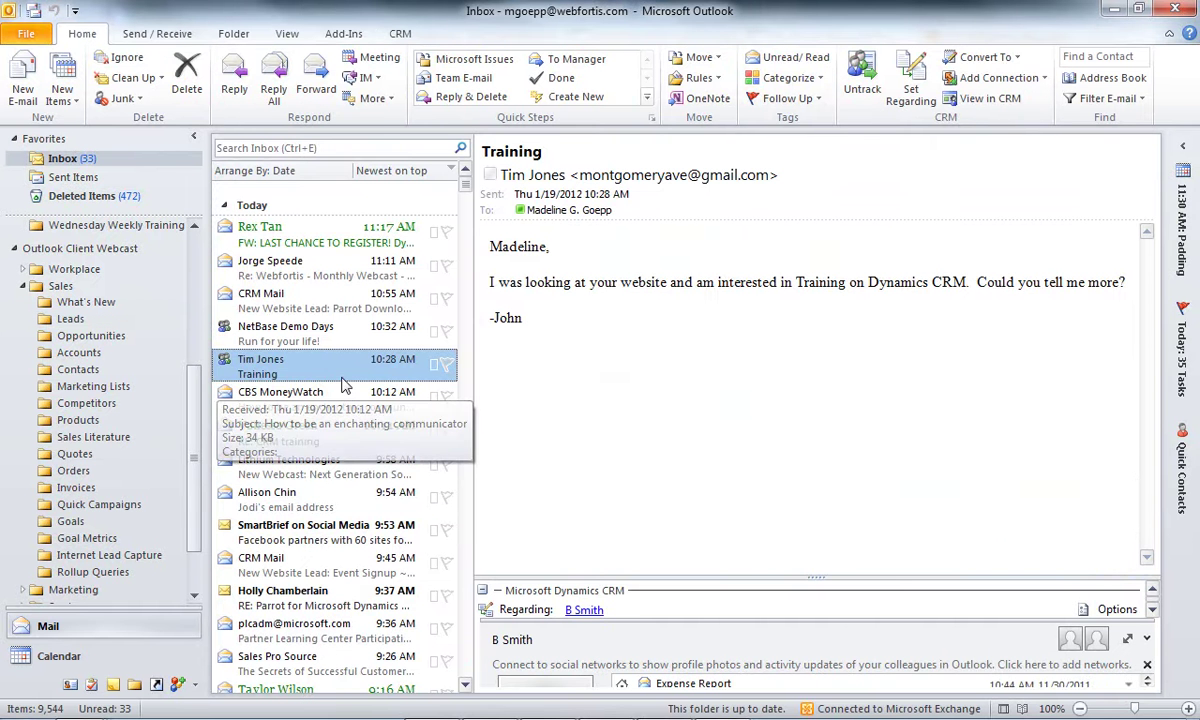
pyautogui.click(267, 404)
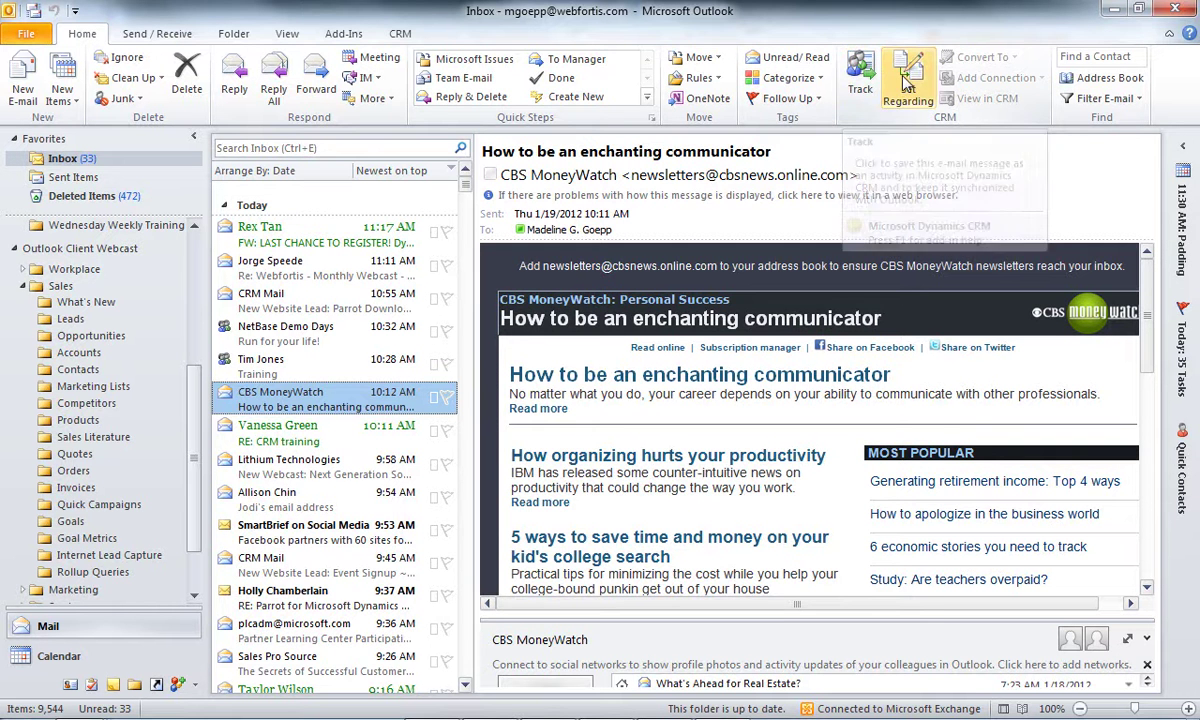
pyautogui.click(858, 78)
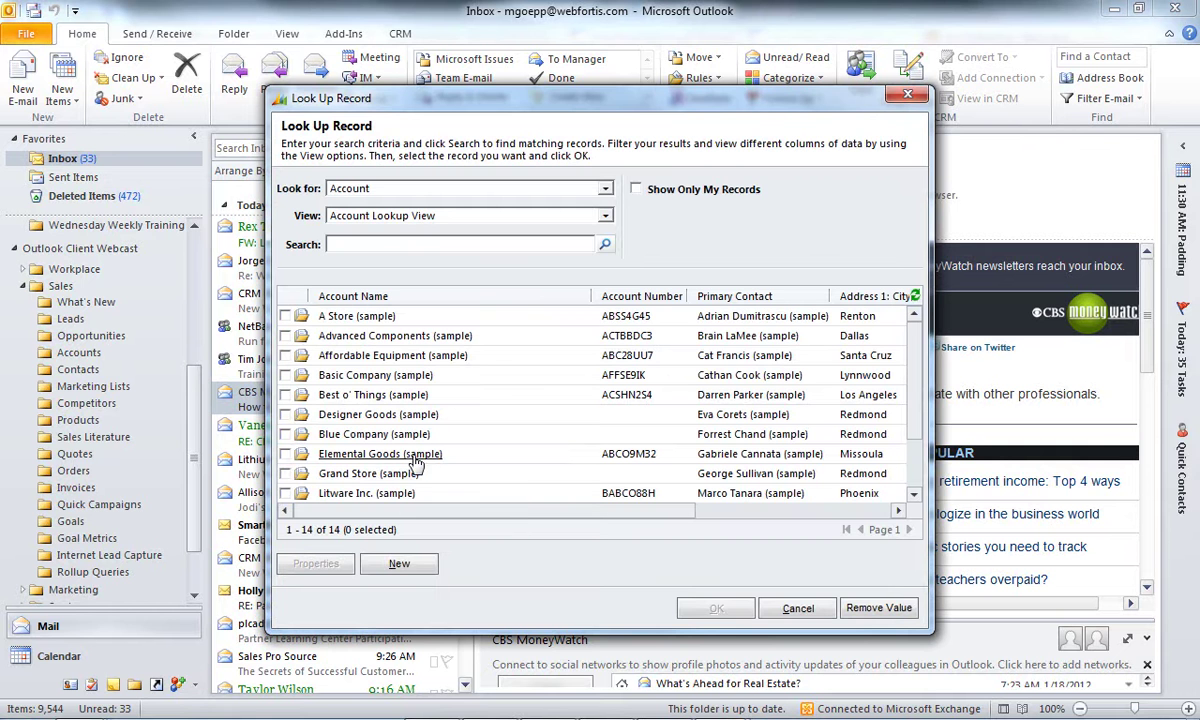
pyautogui.click(350, 188)
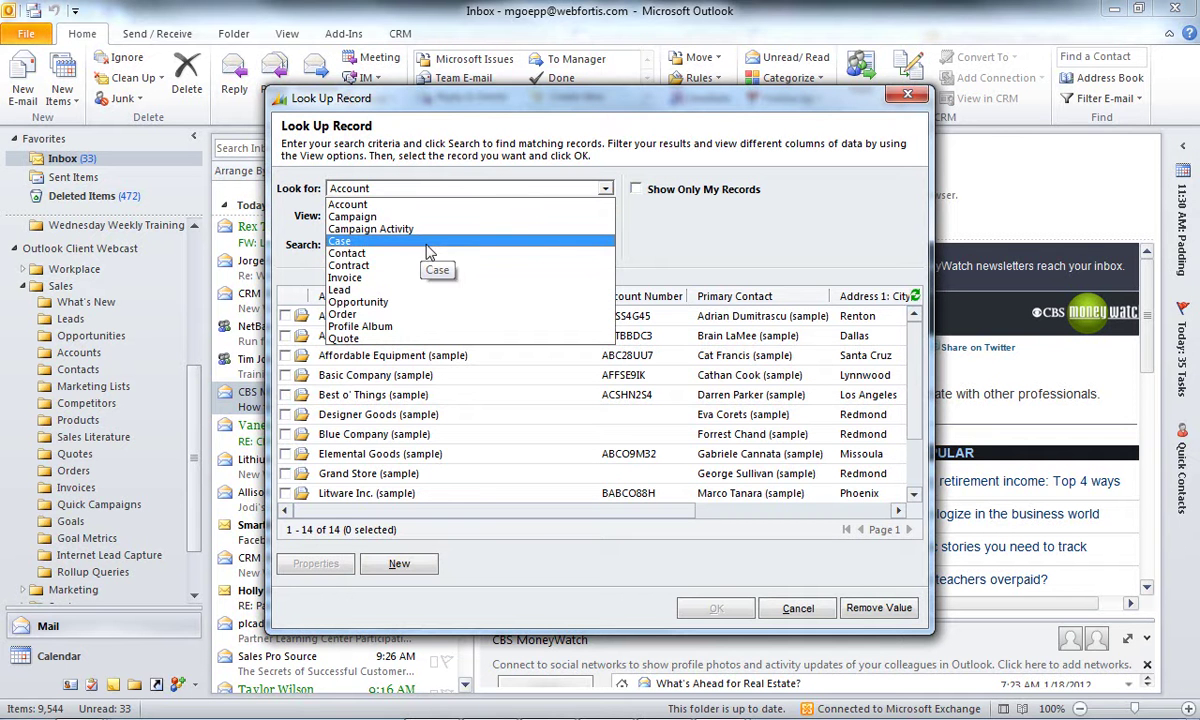
pyautogui.click(426, 192)
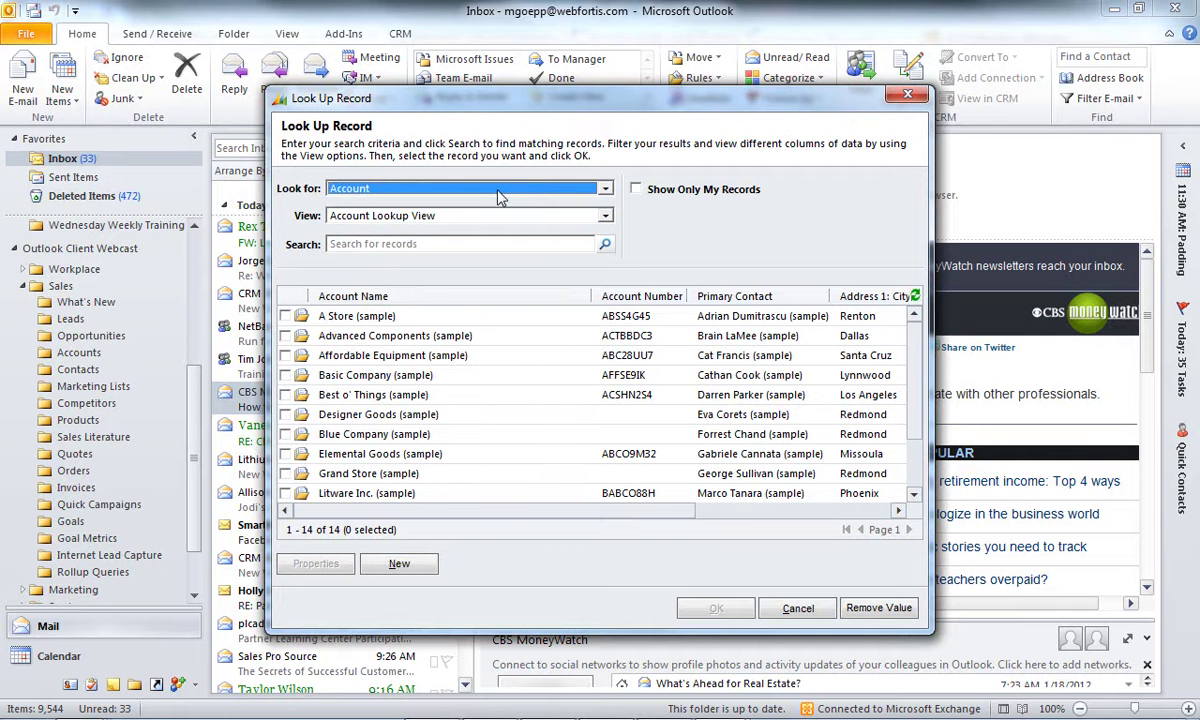
pyautogui.click(285, 395)
pyautogui.click(715, 607)
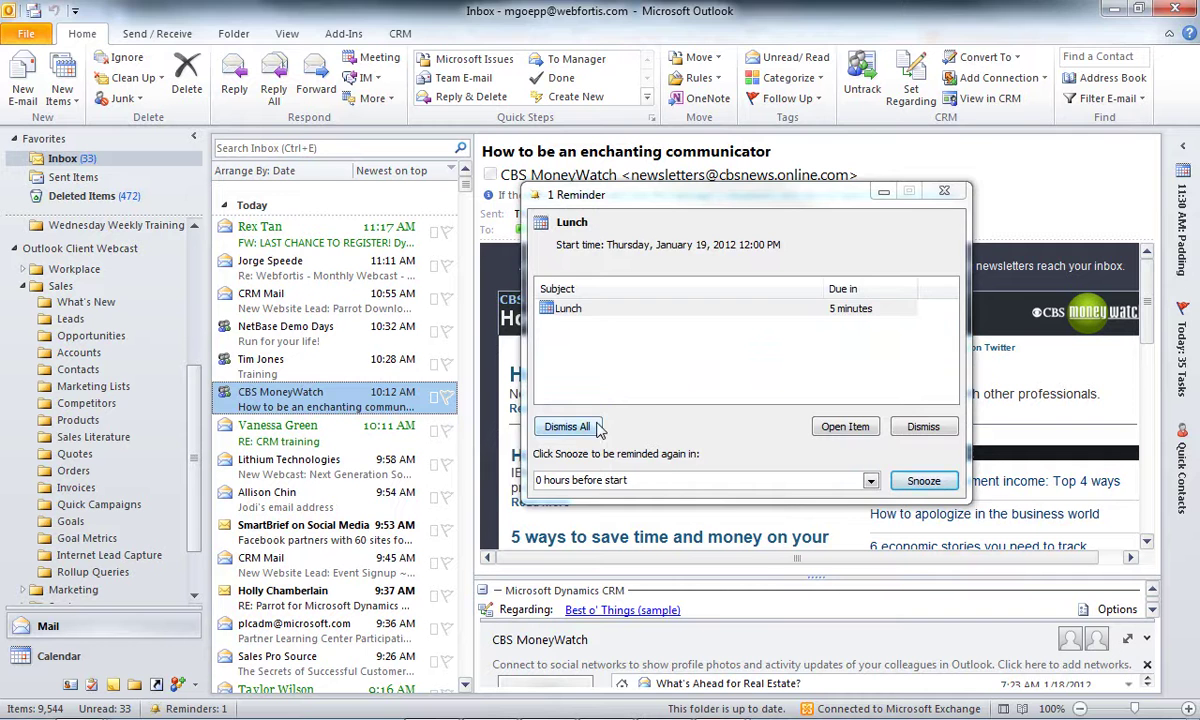
pyautogui.click(566, 427)
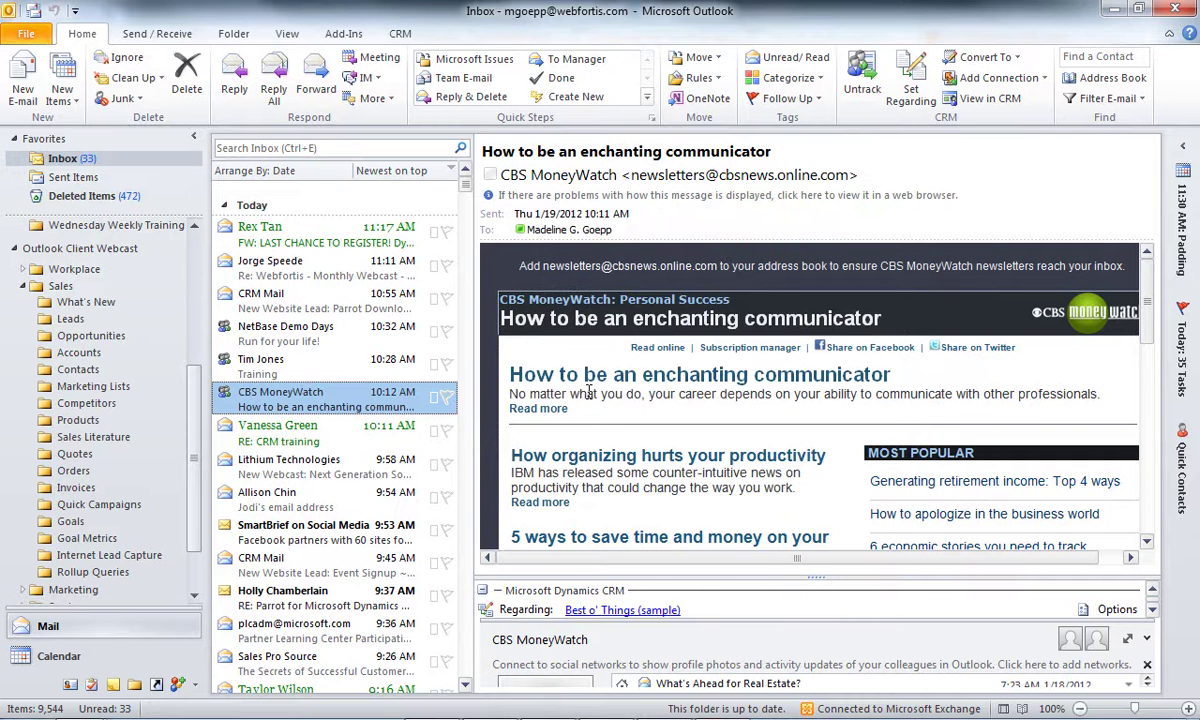
# Examine the CRM page of the Outlook account area and its choices for importing contacts.
pyautogui.click(30, 34)
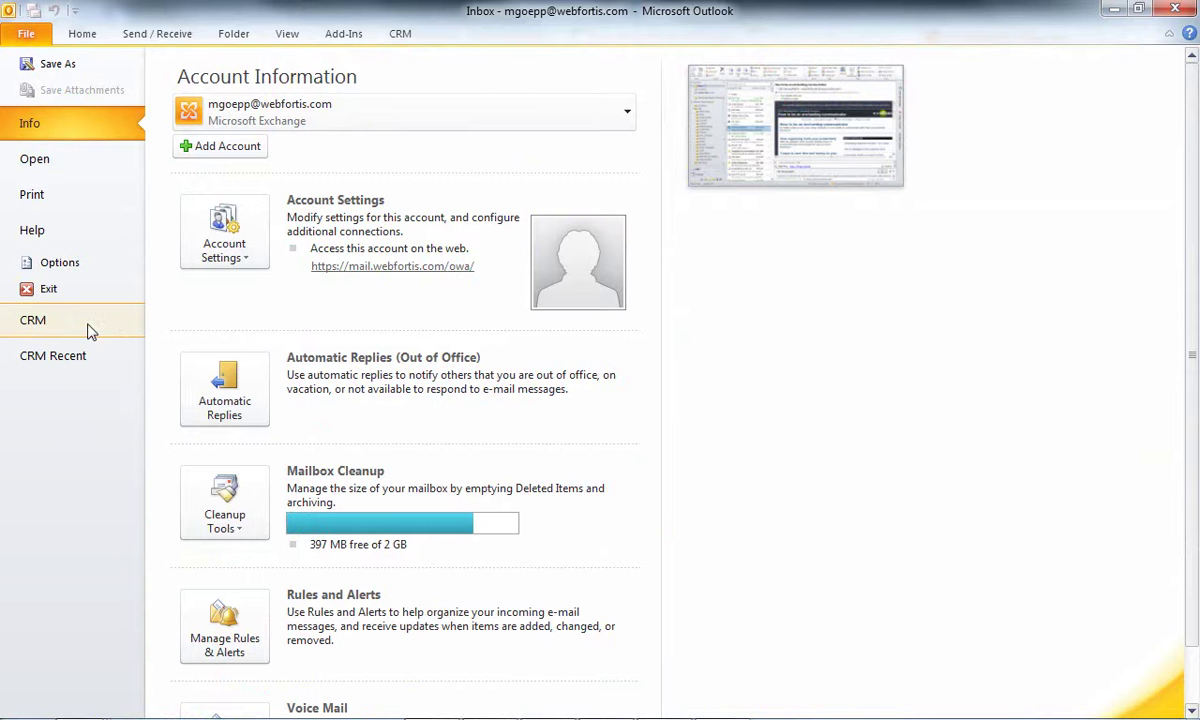
pyautogui.click(30, 318)
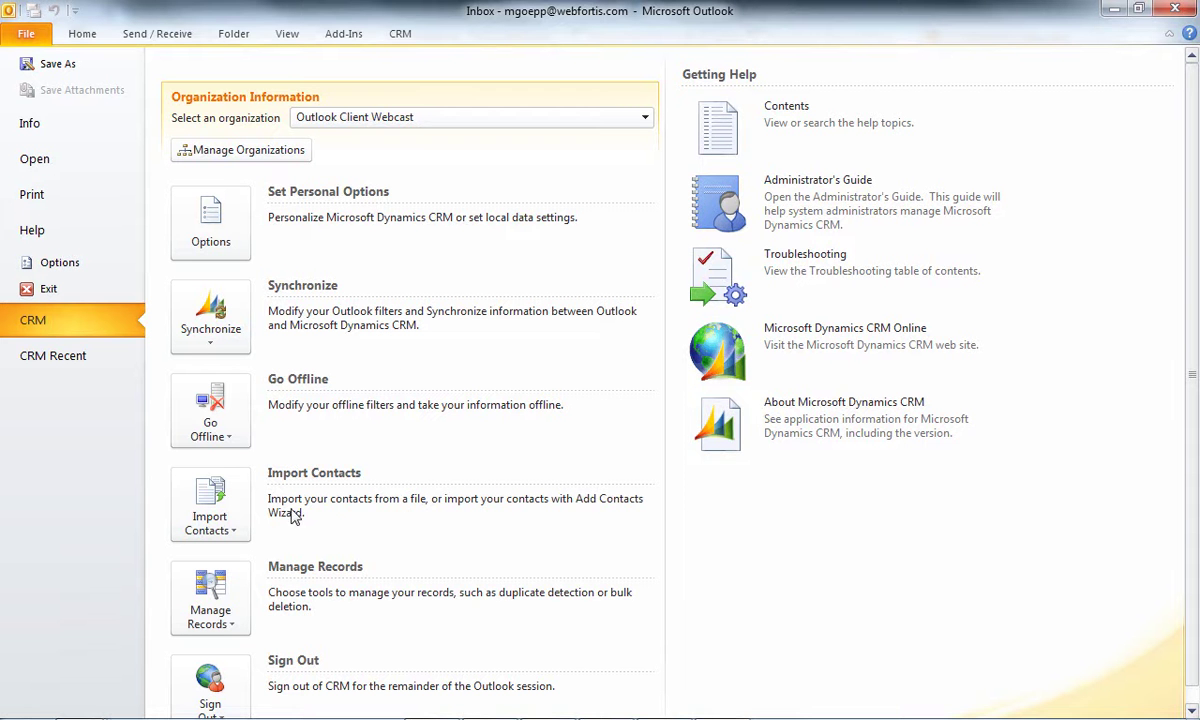
pyautogui.click(210, 515)
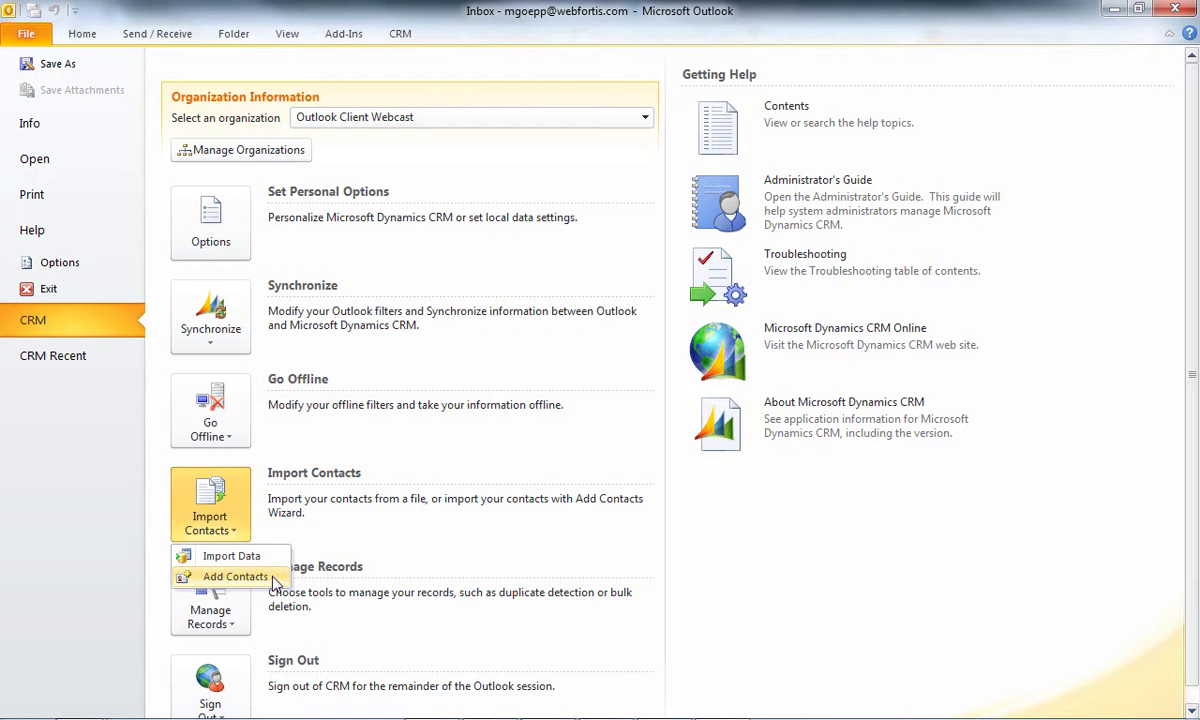
pyautogui.click(478, 571)
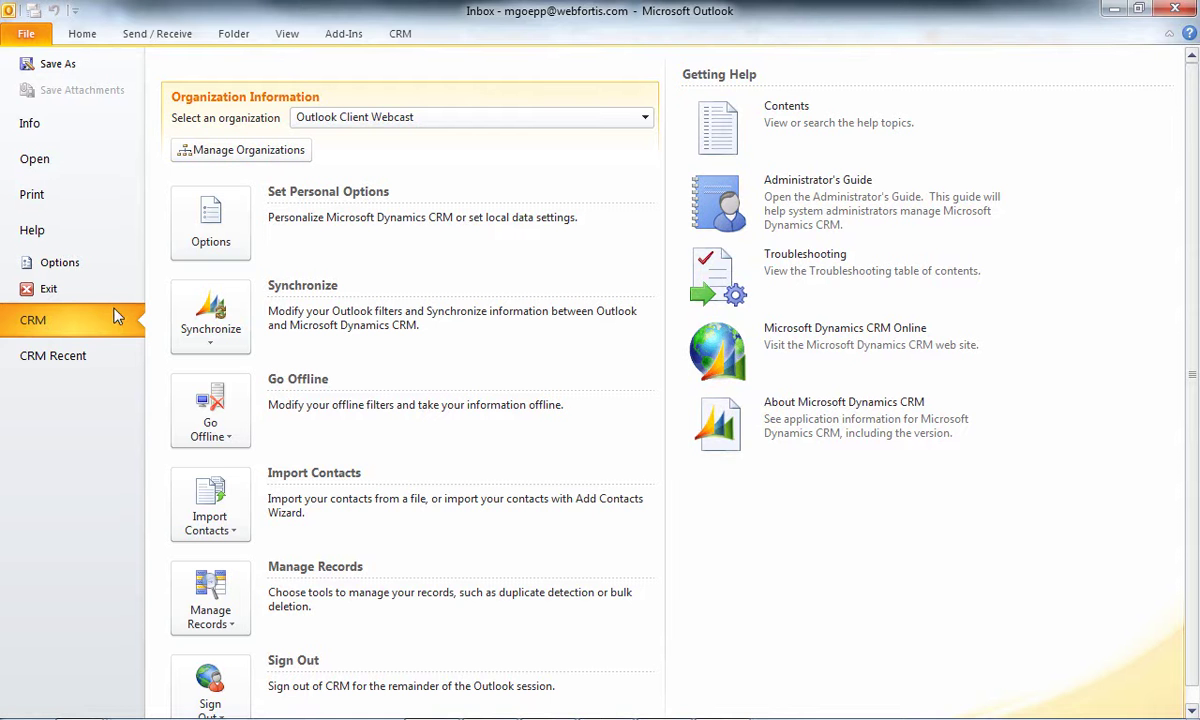
# Set the records shown per page to 250 in the CRM personal options.
pyautogui.click(213, 224)
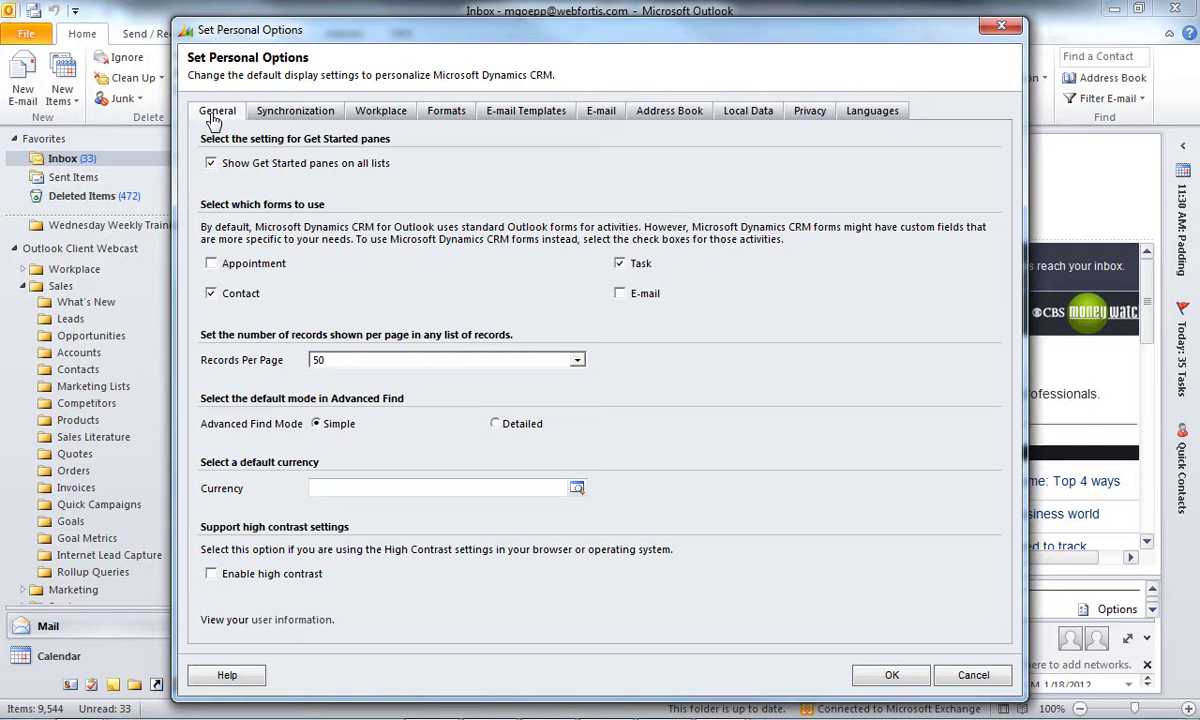
pyautogui.click(325, 360)
pyautogui.click(337, 425)
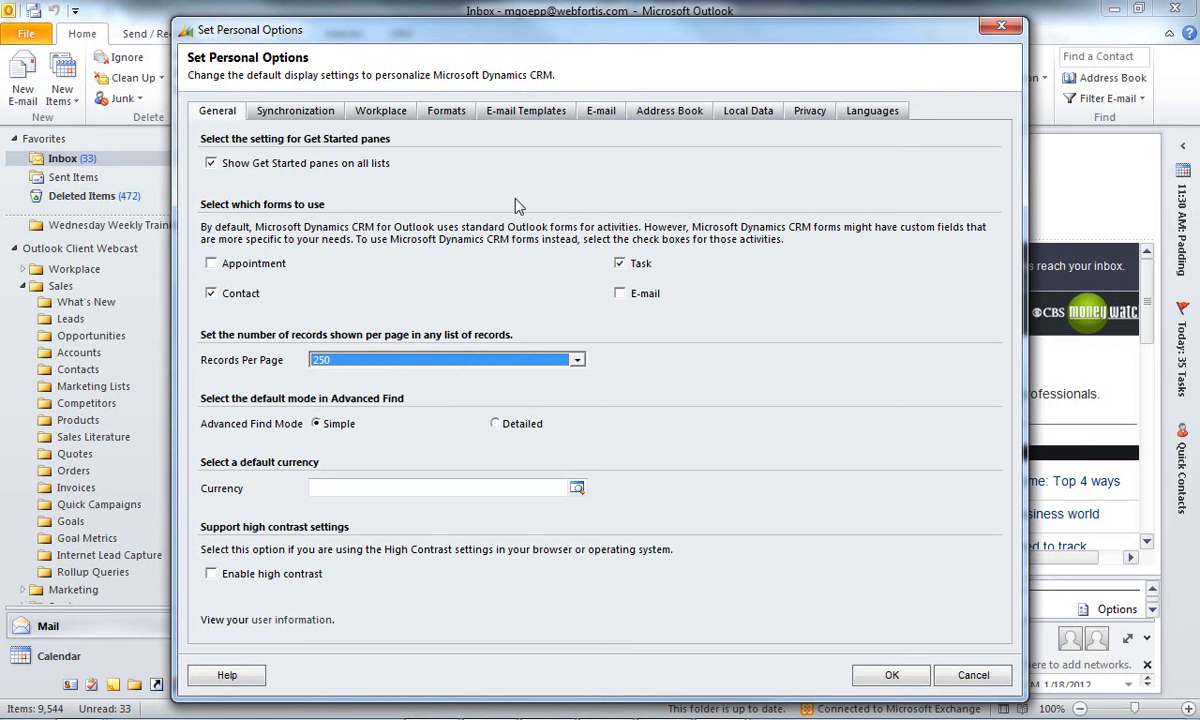
# Enable checking incoming e-mail for linking to CRM records, review the tracking choices, and save the personal options.
pyautogui.click(594, 114)
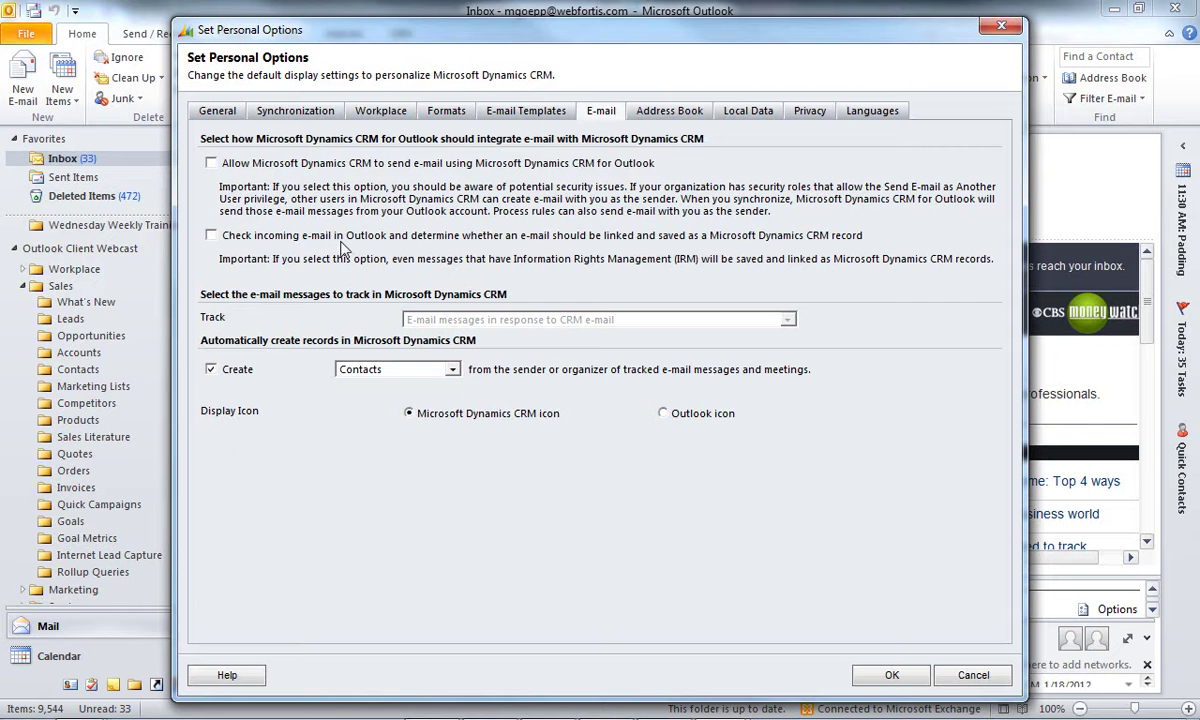
pyautogui.click(210, 236)
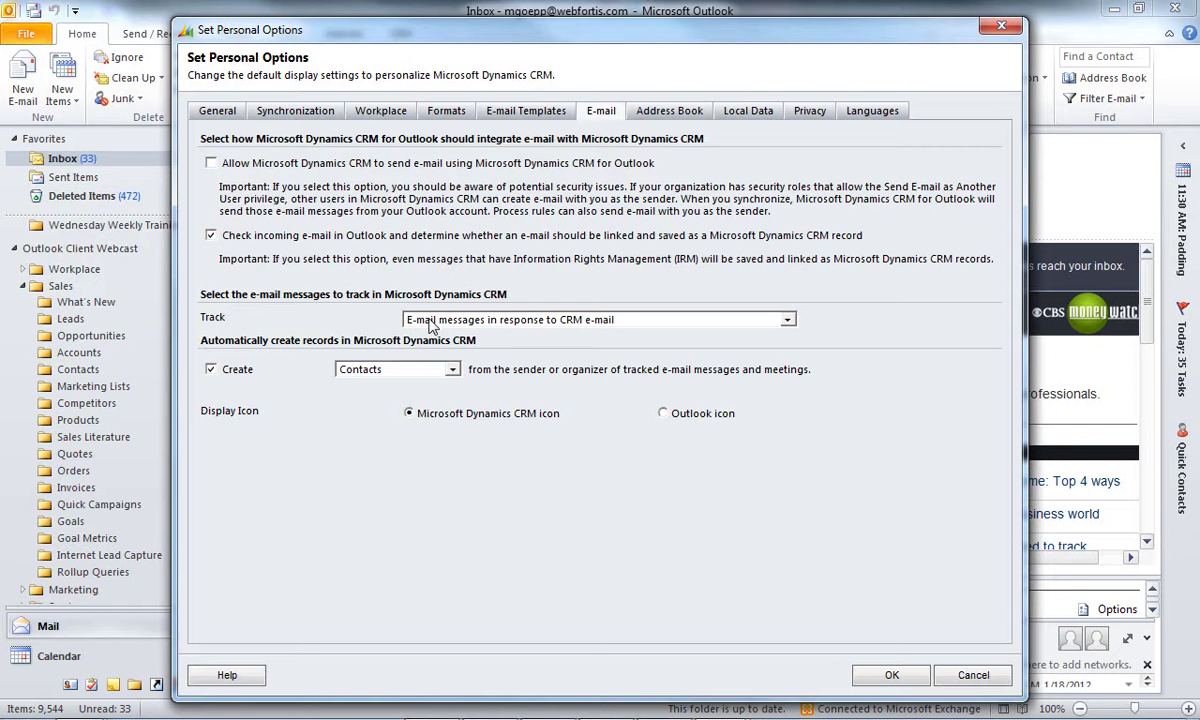
pyautogui.click(640, 325)
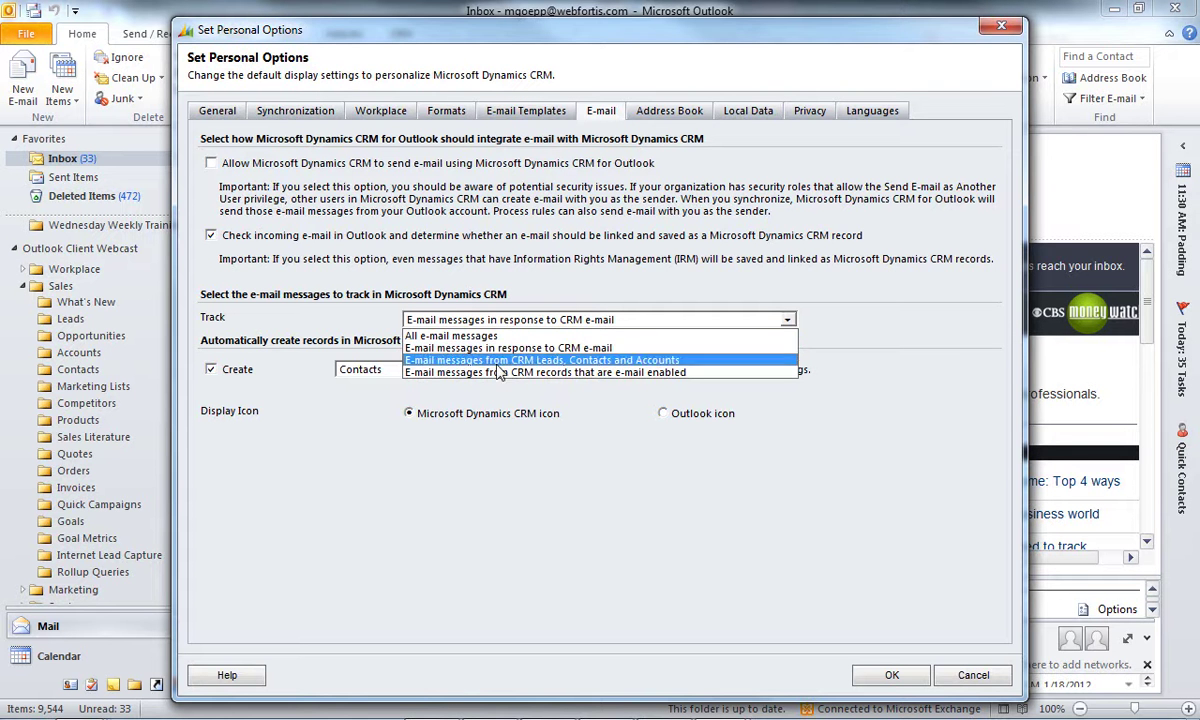
pyautogui.click(580, 495)
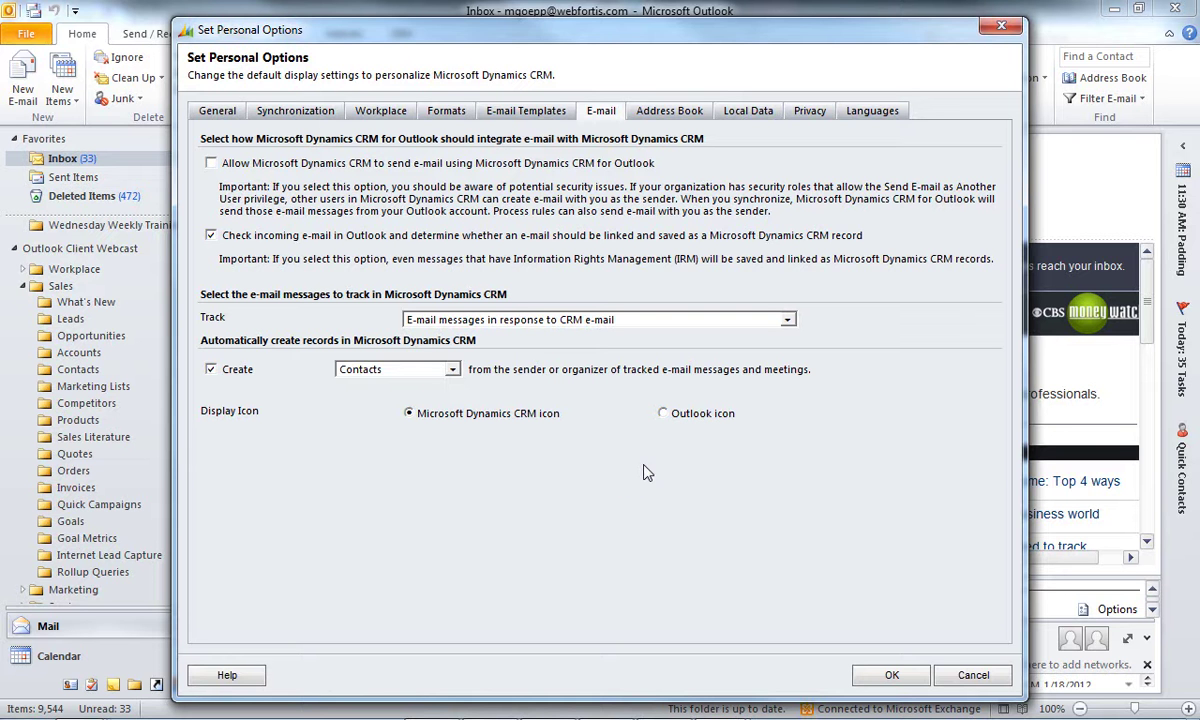
pyautogui.click(889, 677)
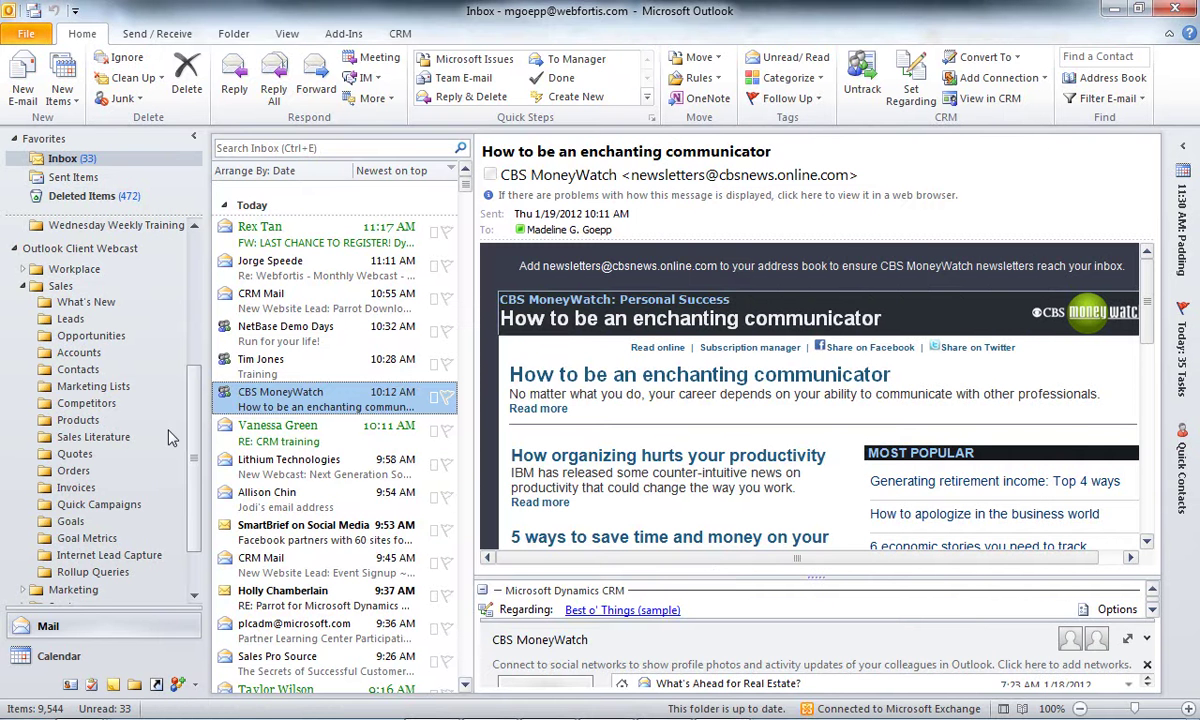
# Add a conditional formatting rule named Hot to the My Open Leads view.
pyautogui.click(76, 318)
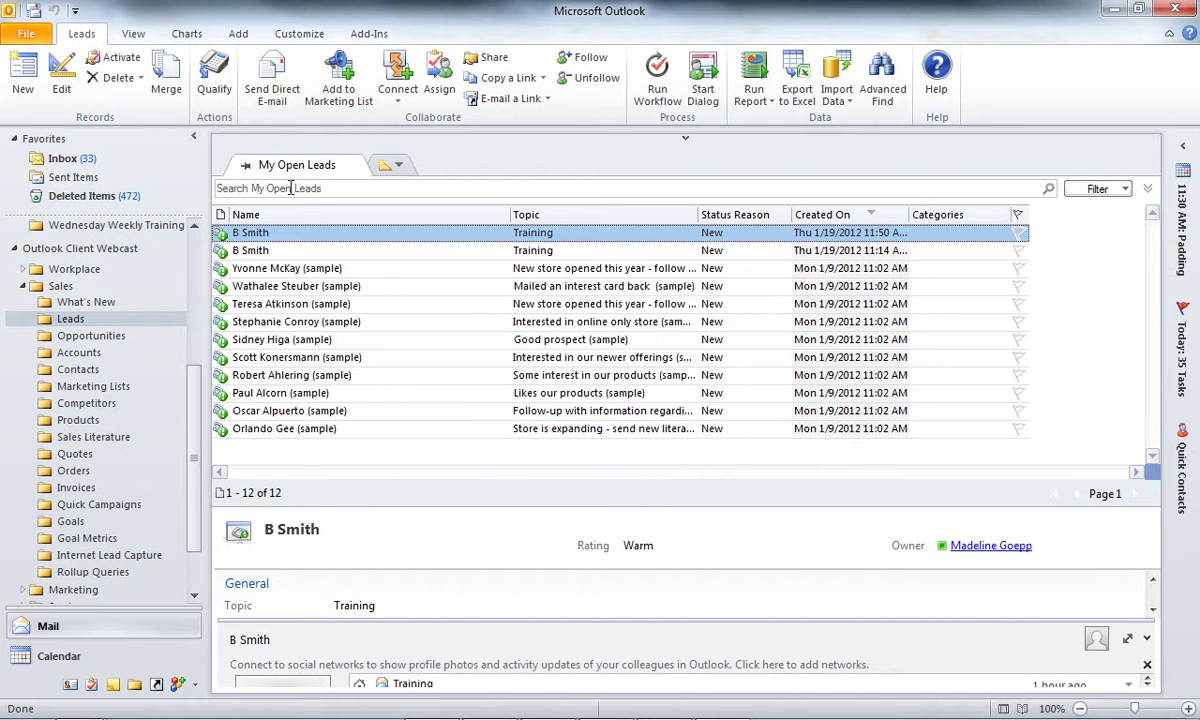
pyautogui.click(134, 34)
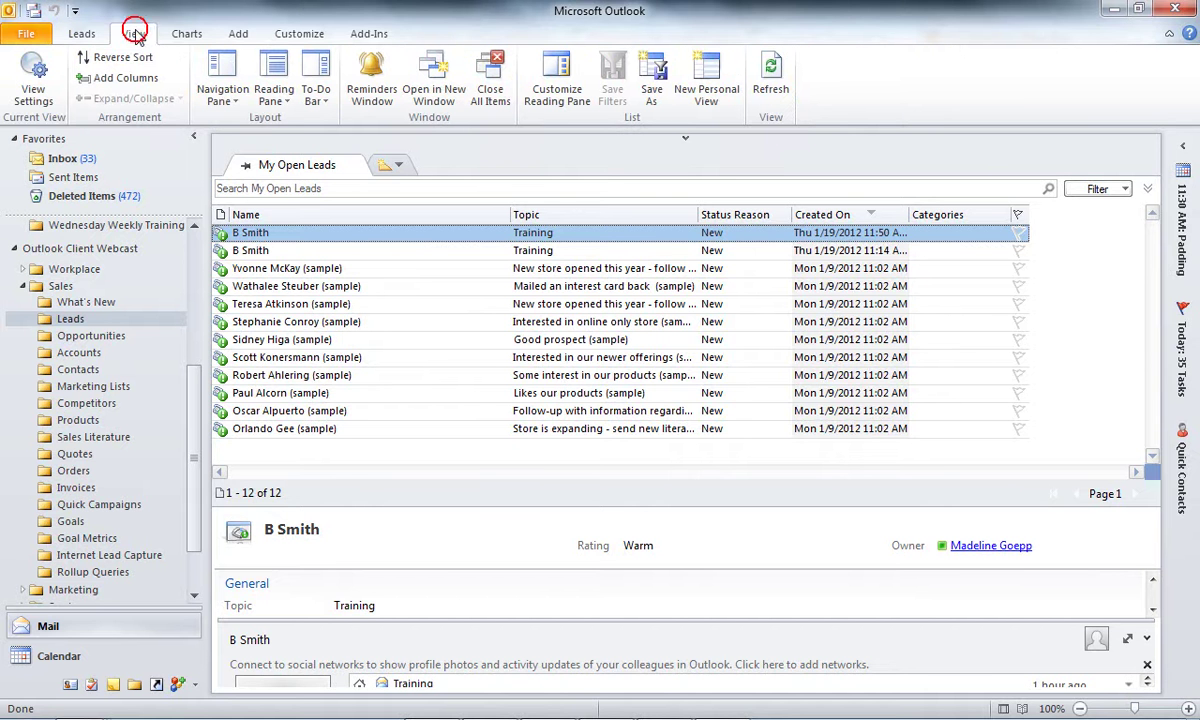
pyautogui.click(35, 90)
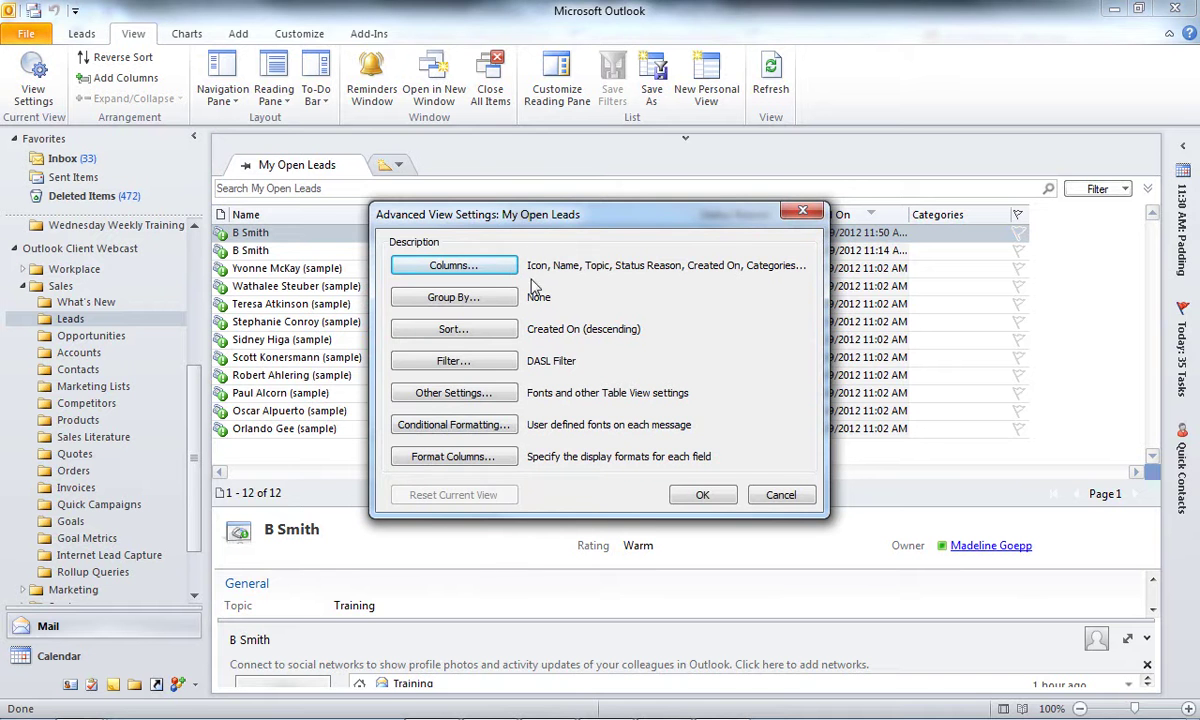
pyautogui.click(449, 426)
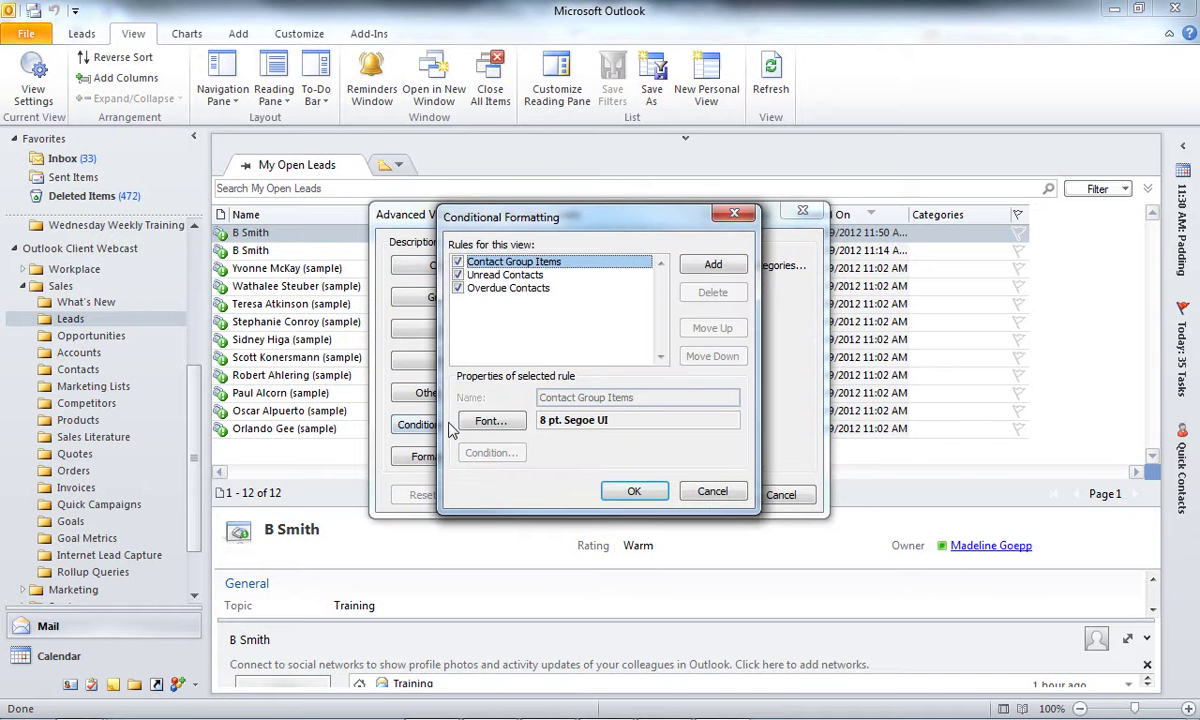
pyautogui.click(713, 265)
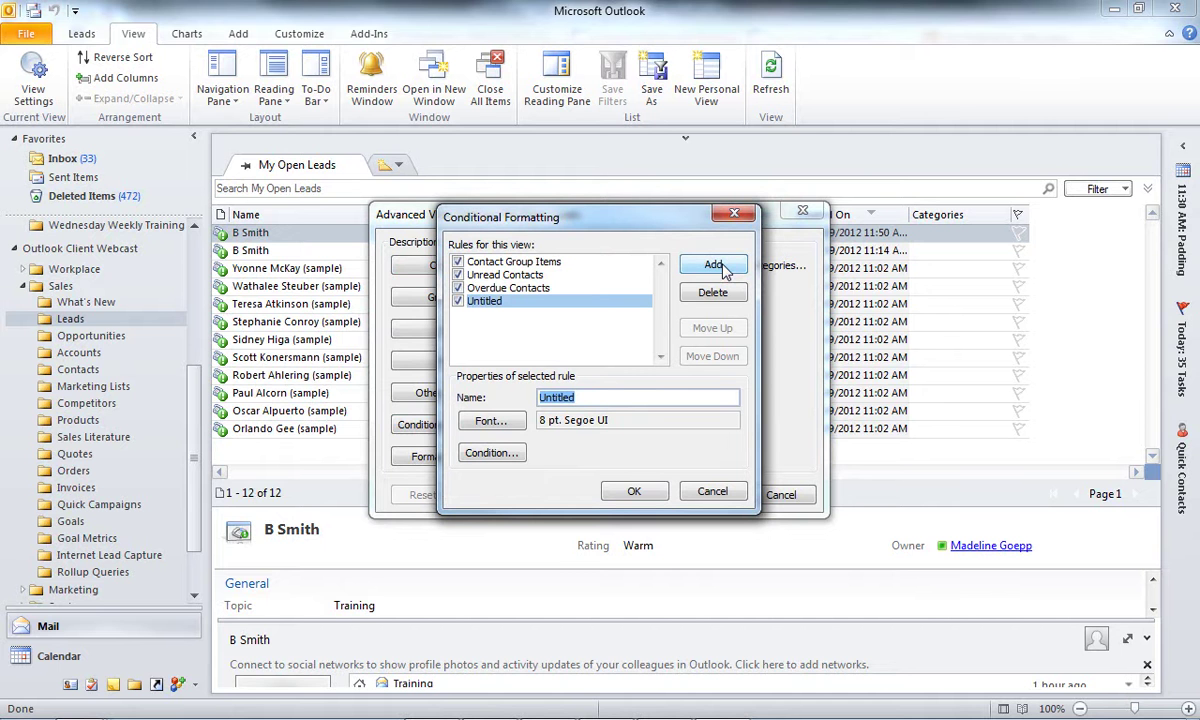
pyautogui.write('Hot')
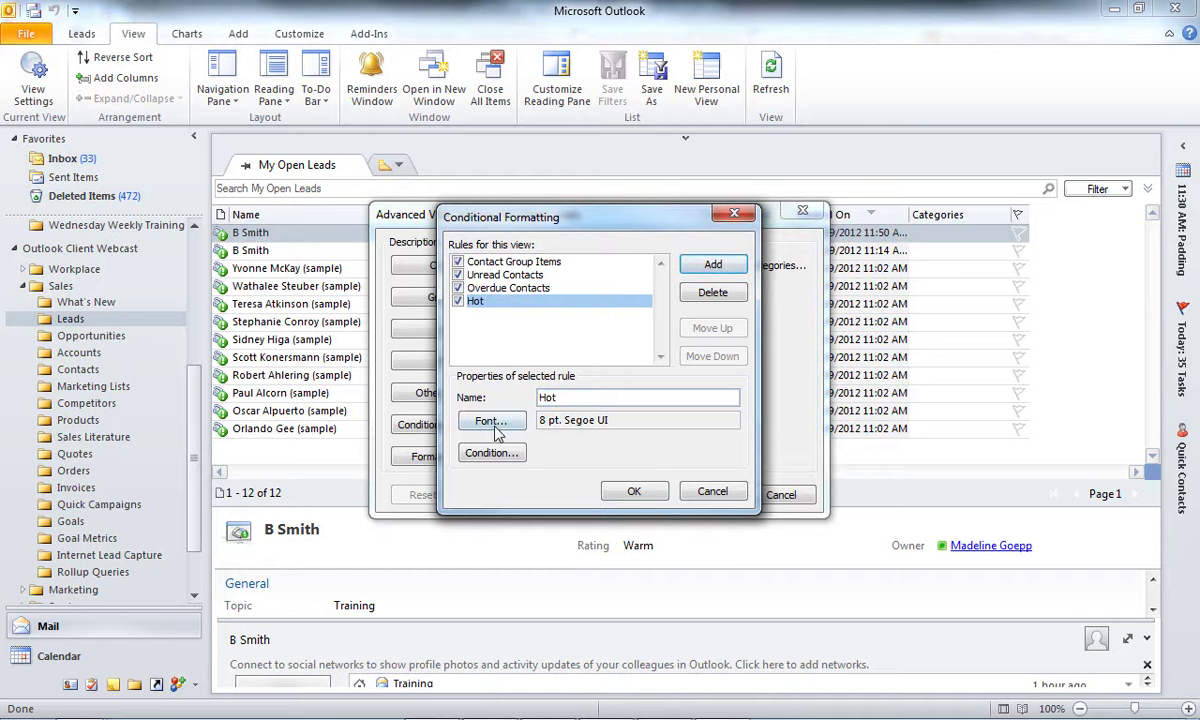
# Set the Hot rule's font to Showcard Gothic, size 9, in red.
pyautogui.click(490, 422)
pyautogui.click(466, 310)
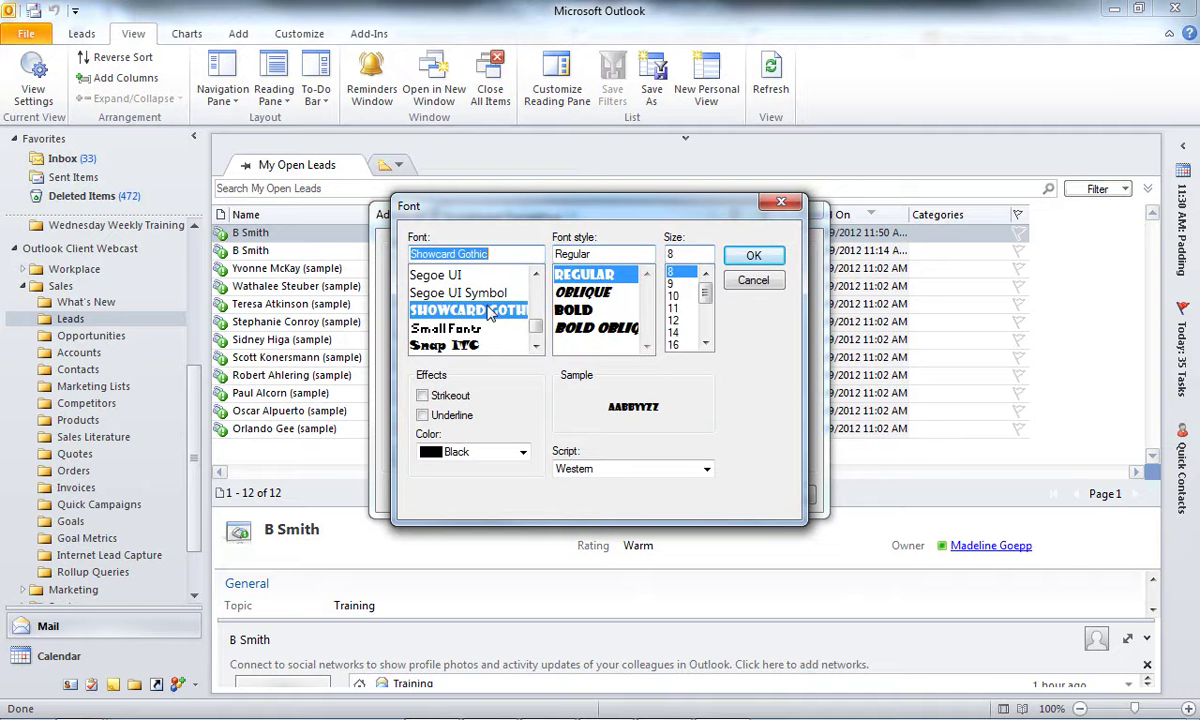
pyautogui.click(672, 284)
pyautogui.click(520, 456)
pyautogui.click(452, 560)
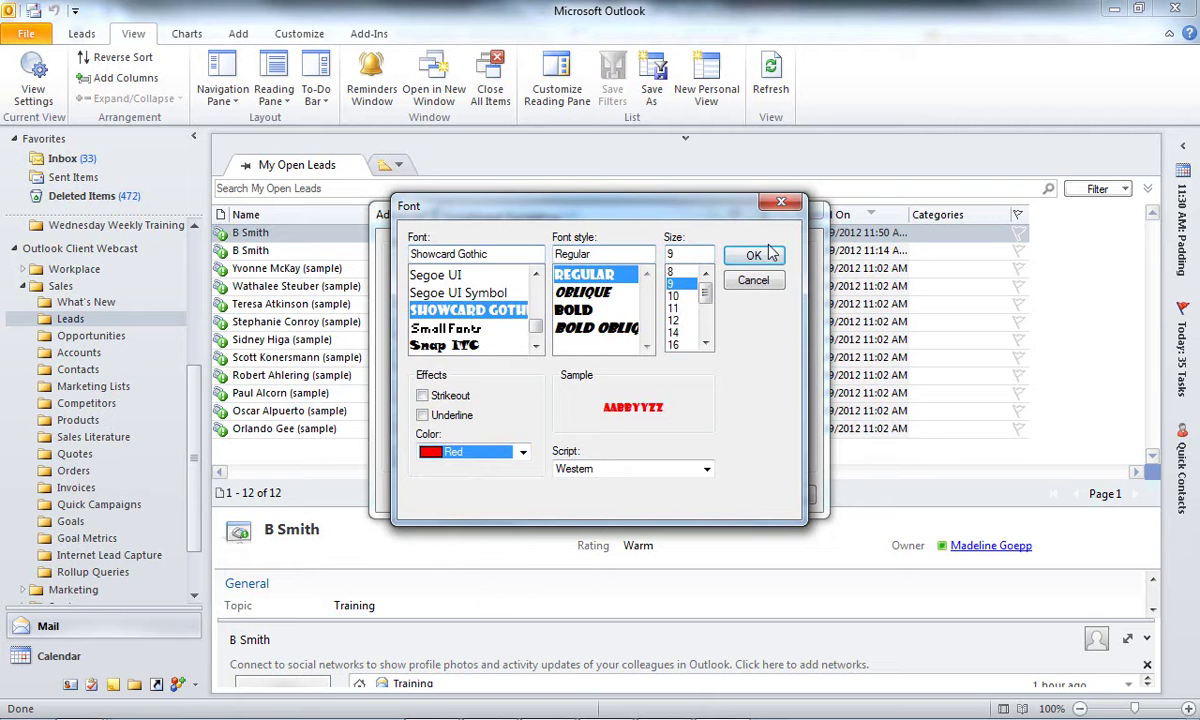
pyautogui.click(754, 258)
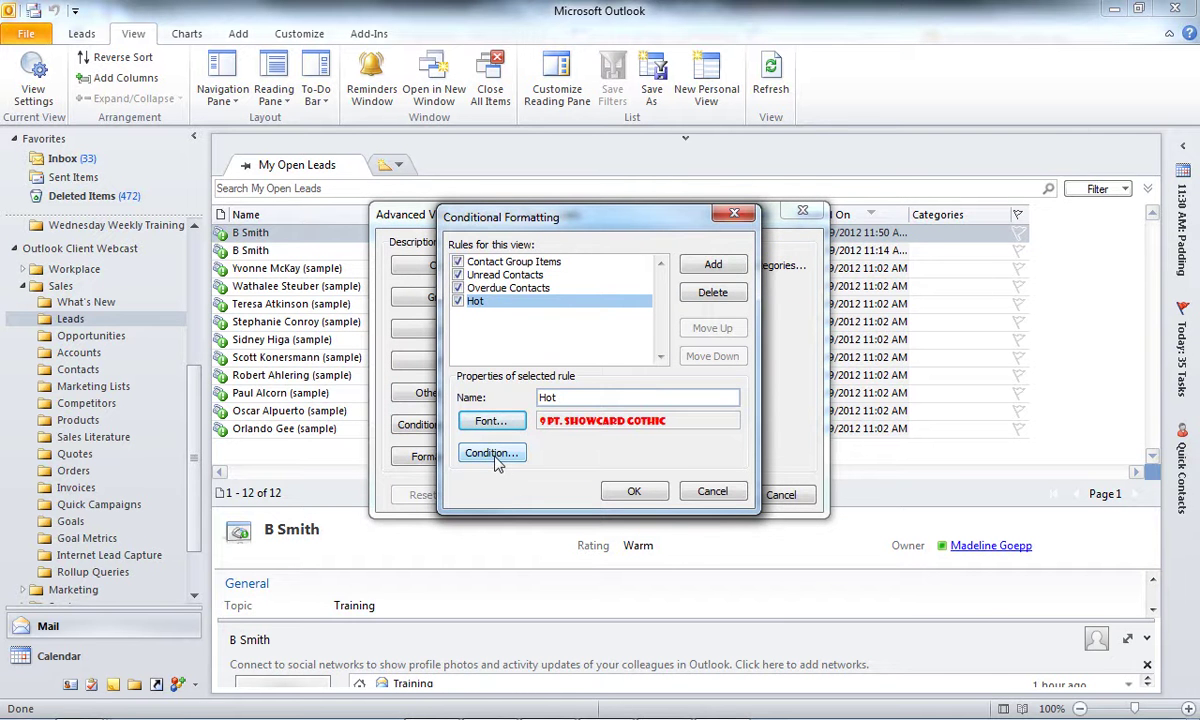
# Open the Hot rule's condition and choose the lead's Rating as the field for an advanced criterion.
pyautogui.click(494, 456)
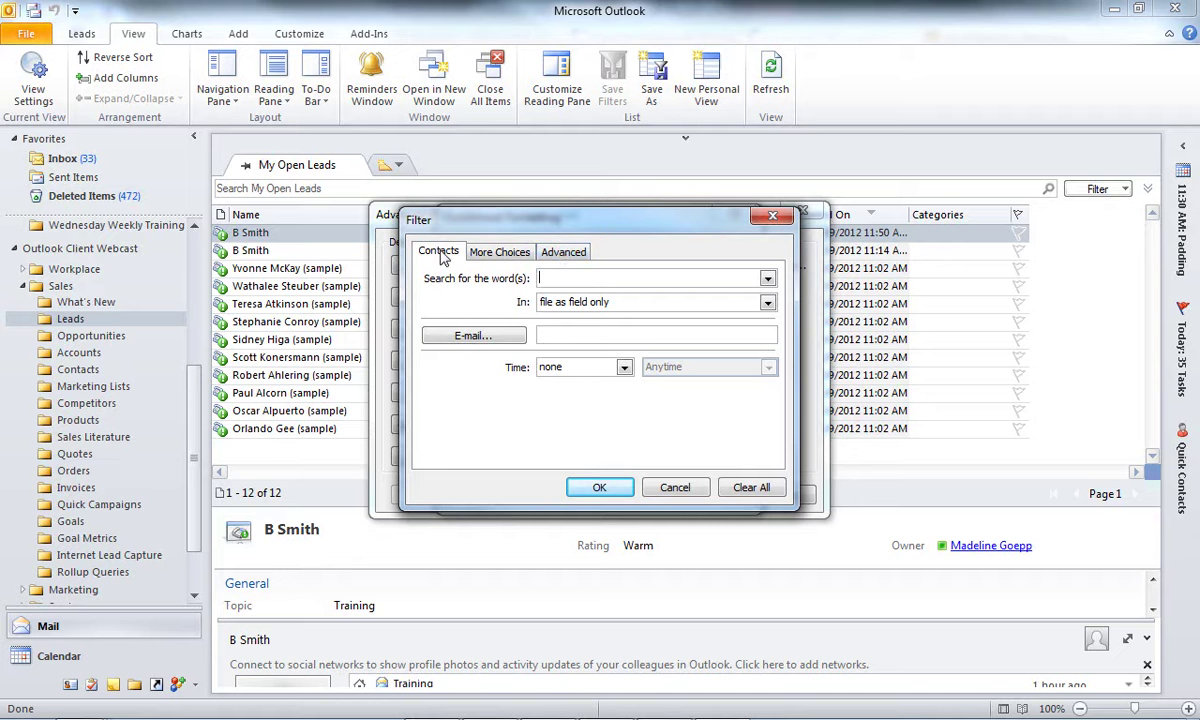
pyautogui.click(563, 251)
pyautogui.click(447, 390)
pyautogui.moveTo(470, 364)
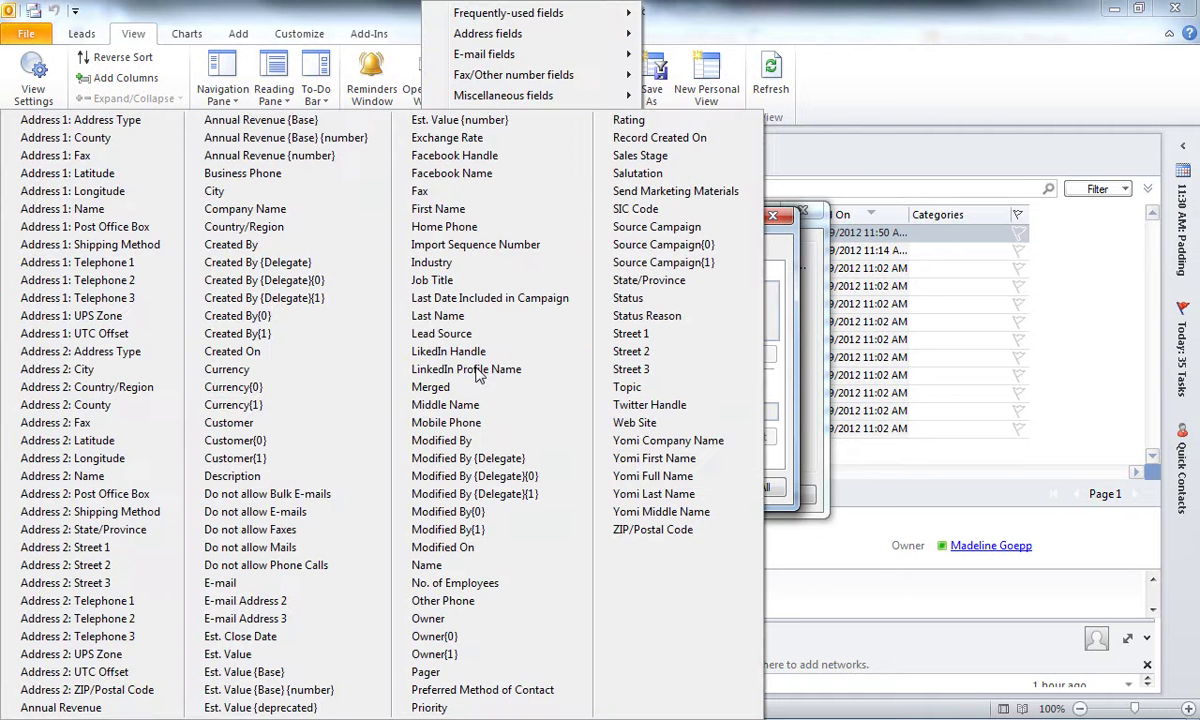
pyautogui.click(605, 121)
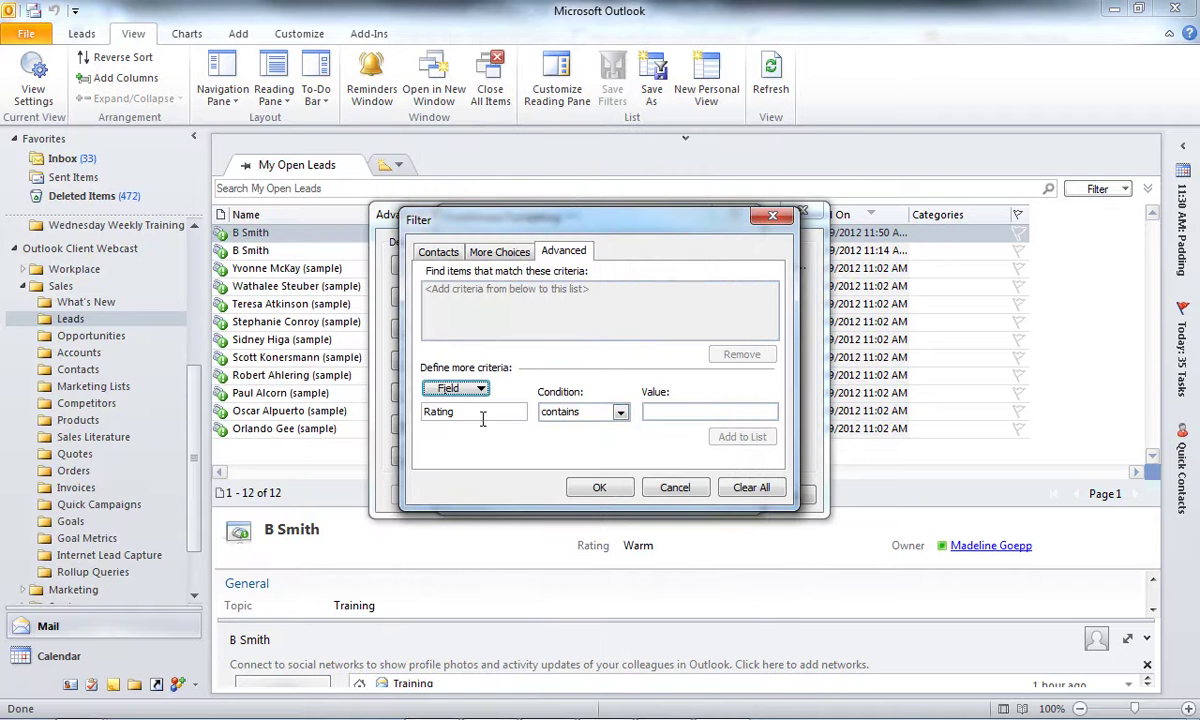
# Add the criterion that Rating is (exactly) hot and apply the conditional formatting to the view.
pyautogui.click(620, 412)
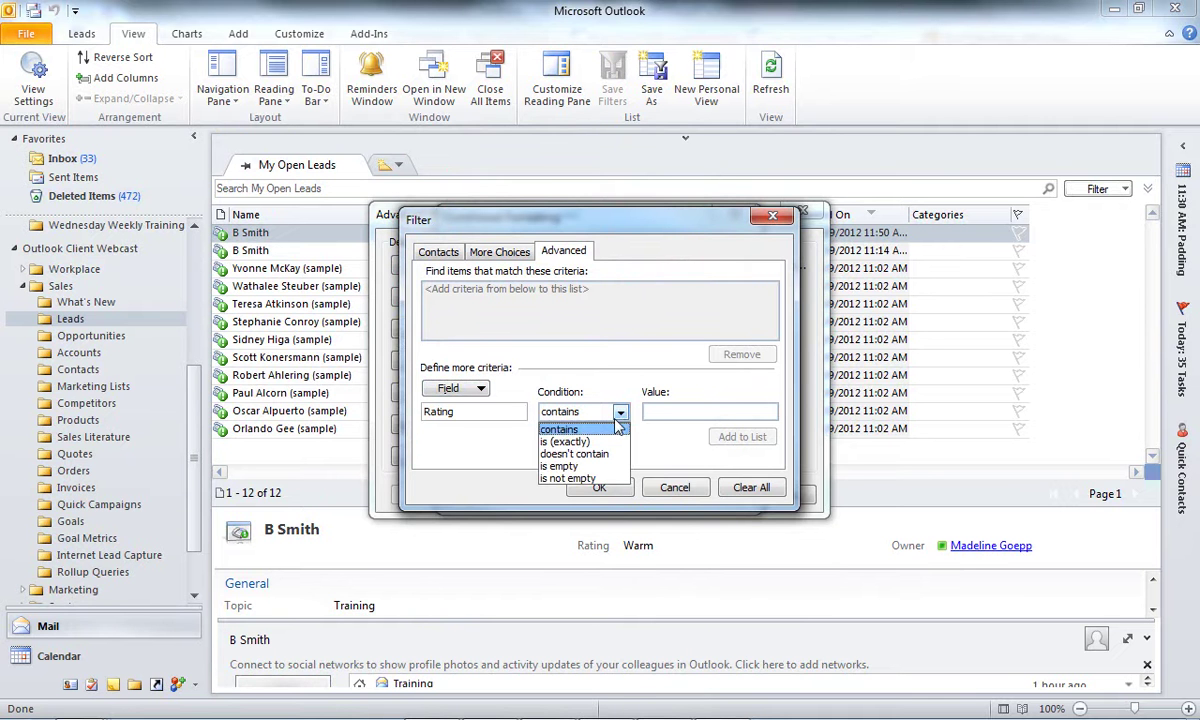
pyautogui.click(566, 441)
pyautogui.click(716, 411)
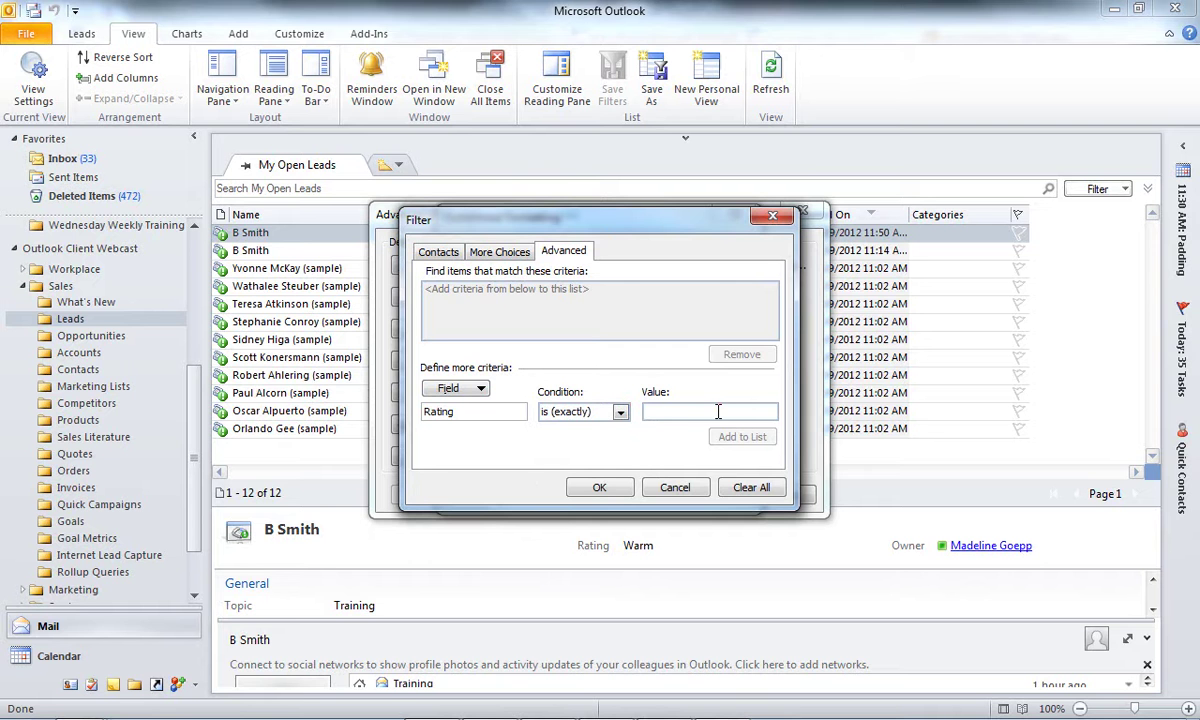
pyautogui.write('hot')
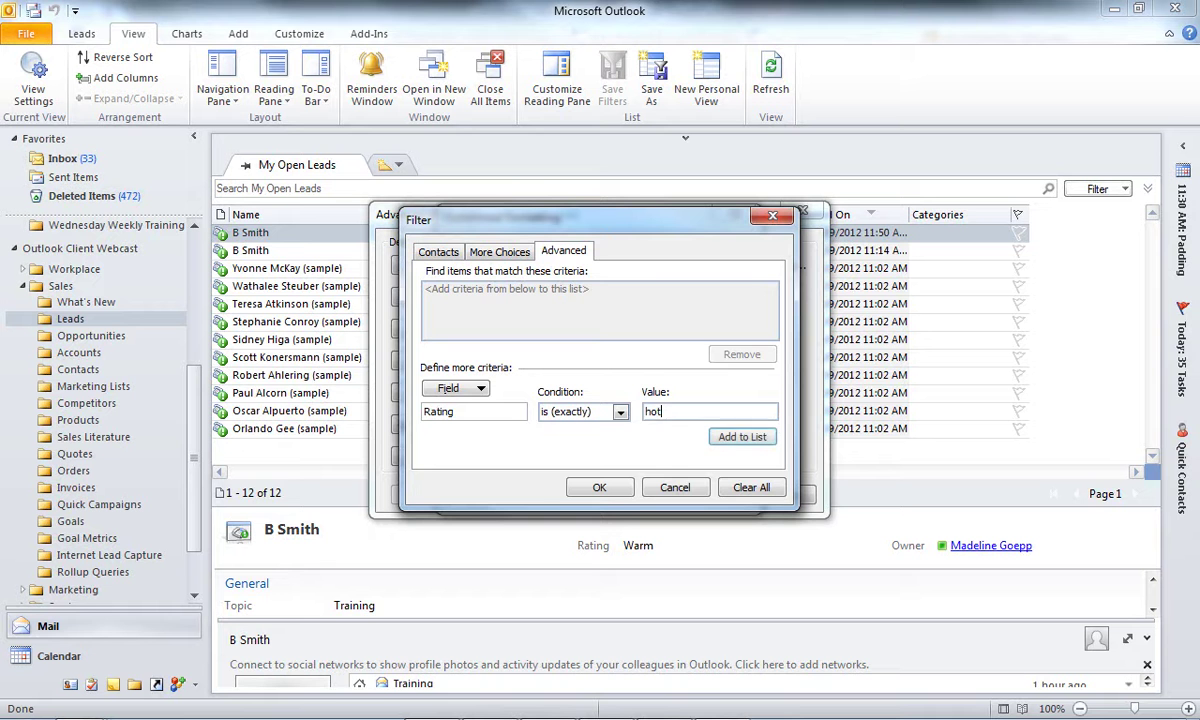
pyautogui.click(742, 440)
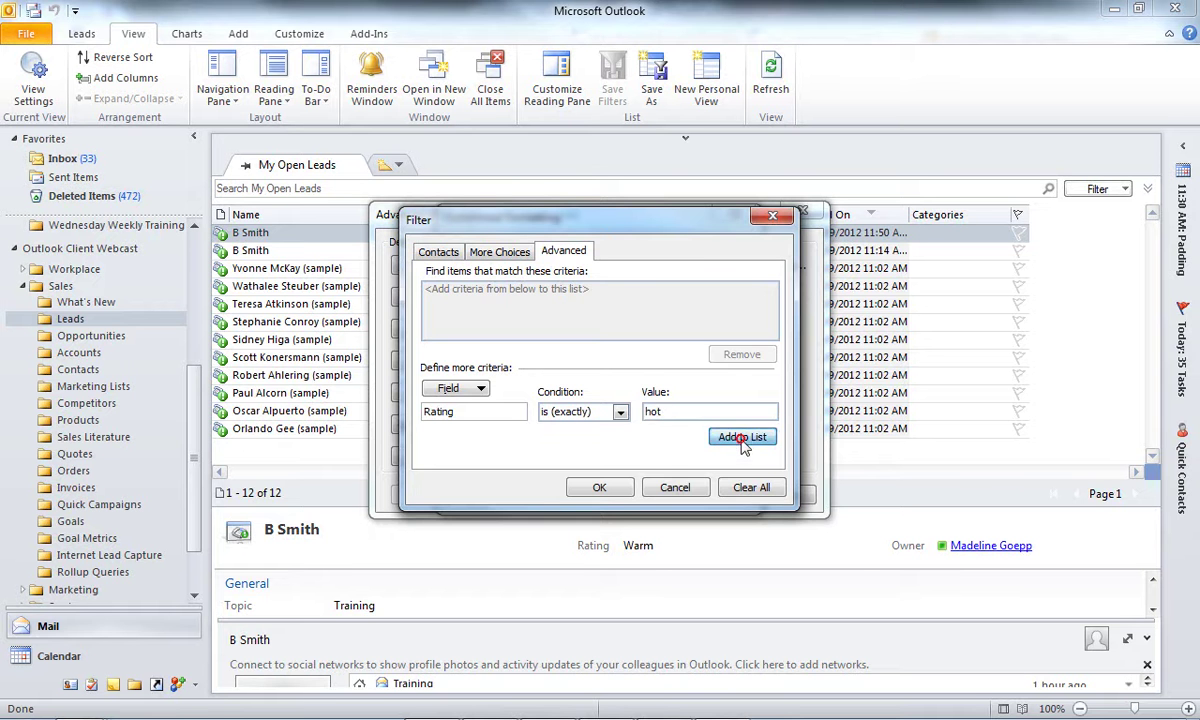
pyautogui.click(601, 488)
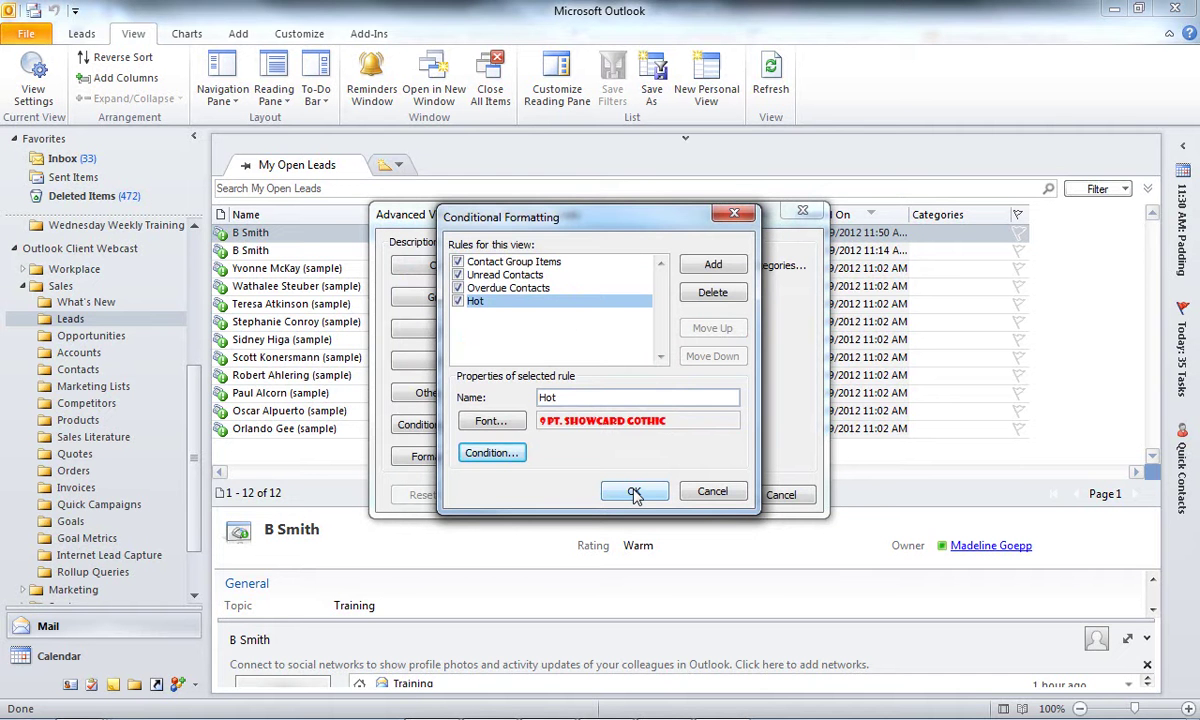
pyautogui.click(634, 493)
pyautogui.click(655, 463)
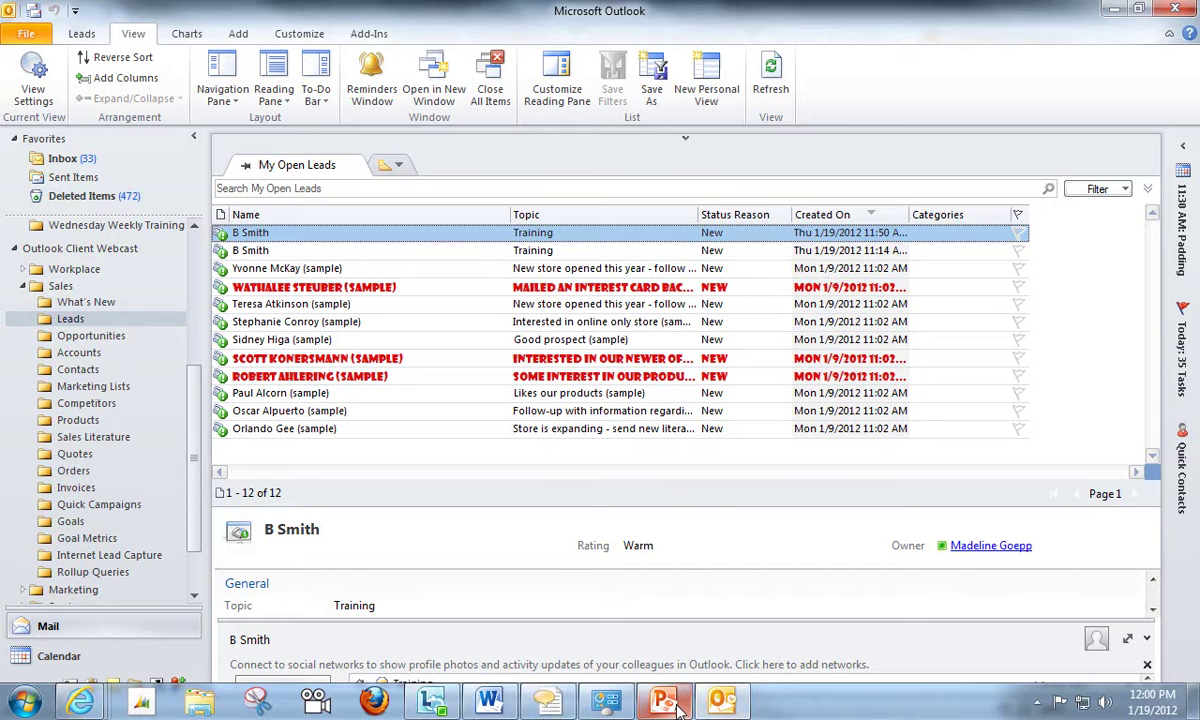
# Switch to the Webfortis Outlook Client presentation in PowerPoint and start the slide show from the DEMO slide.
pyautogui.moveTo(664, 708)
pyautogui.click(686, 615)
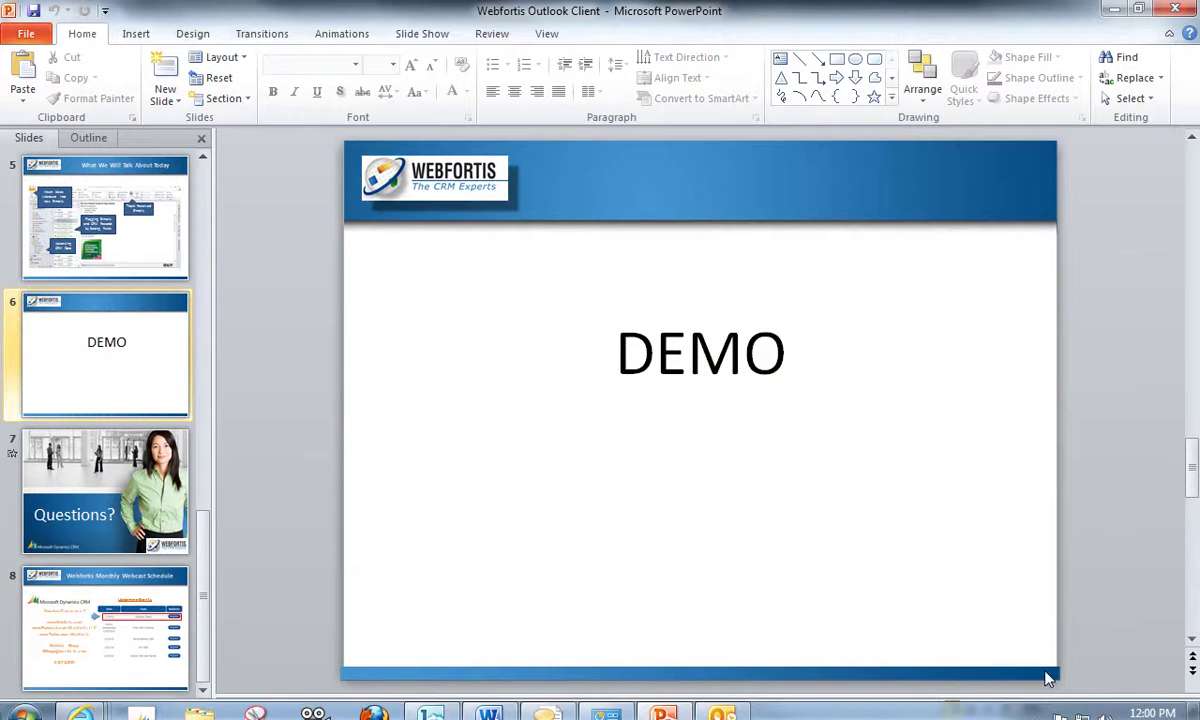
pyautogui.click(1004, 708)
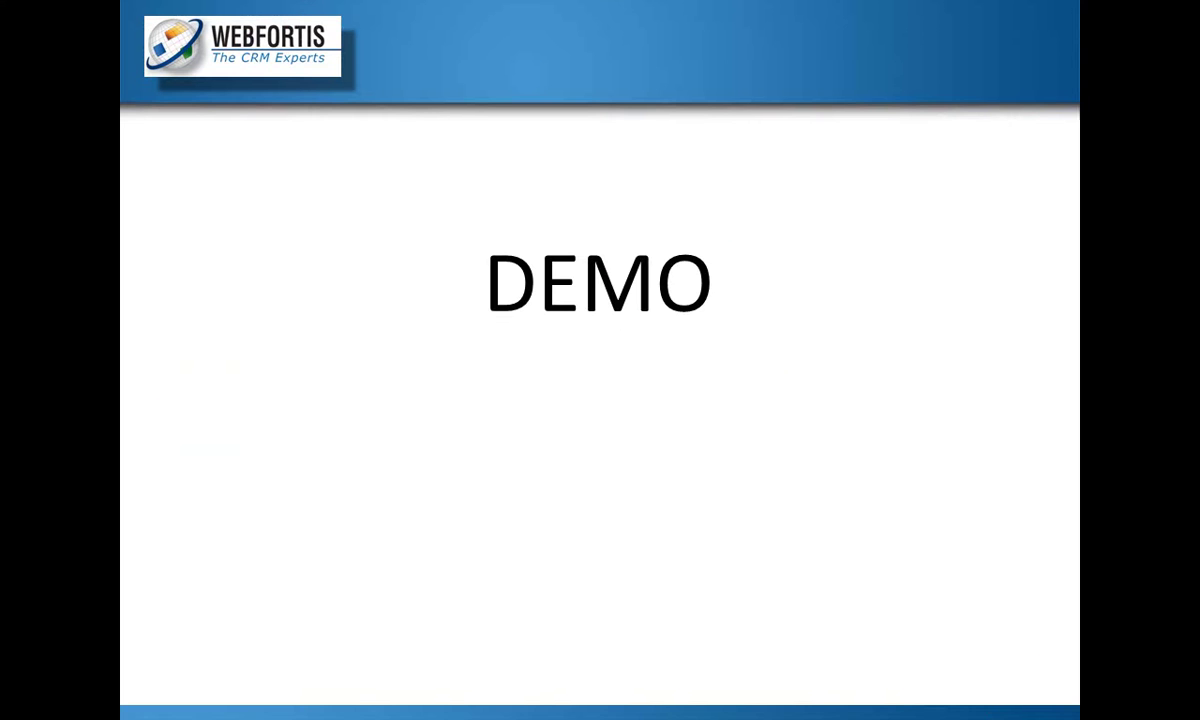